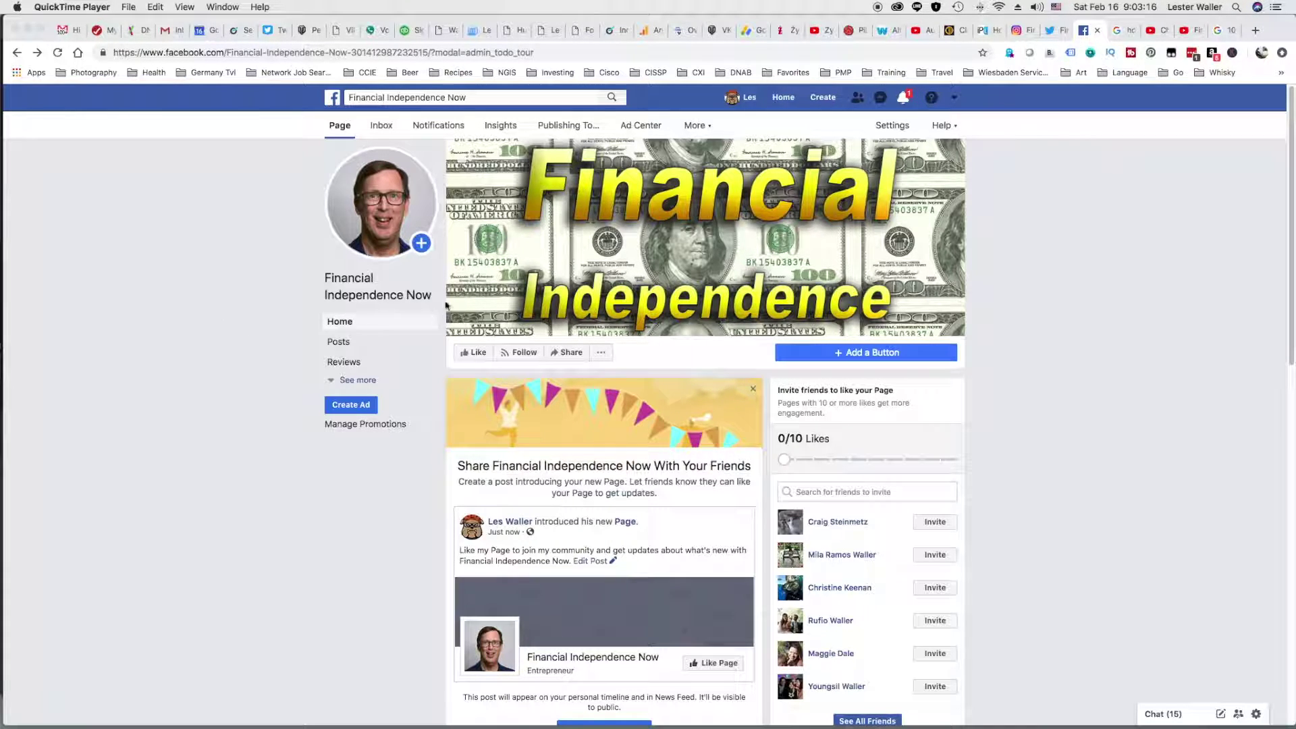
Upload the dollar-bill Financial Independence image as the page cover, nudge it slightly down, and save
click(521, 196)
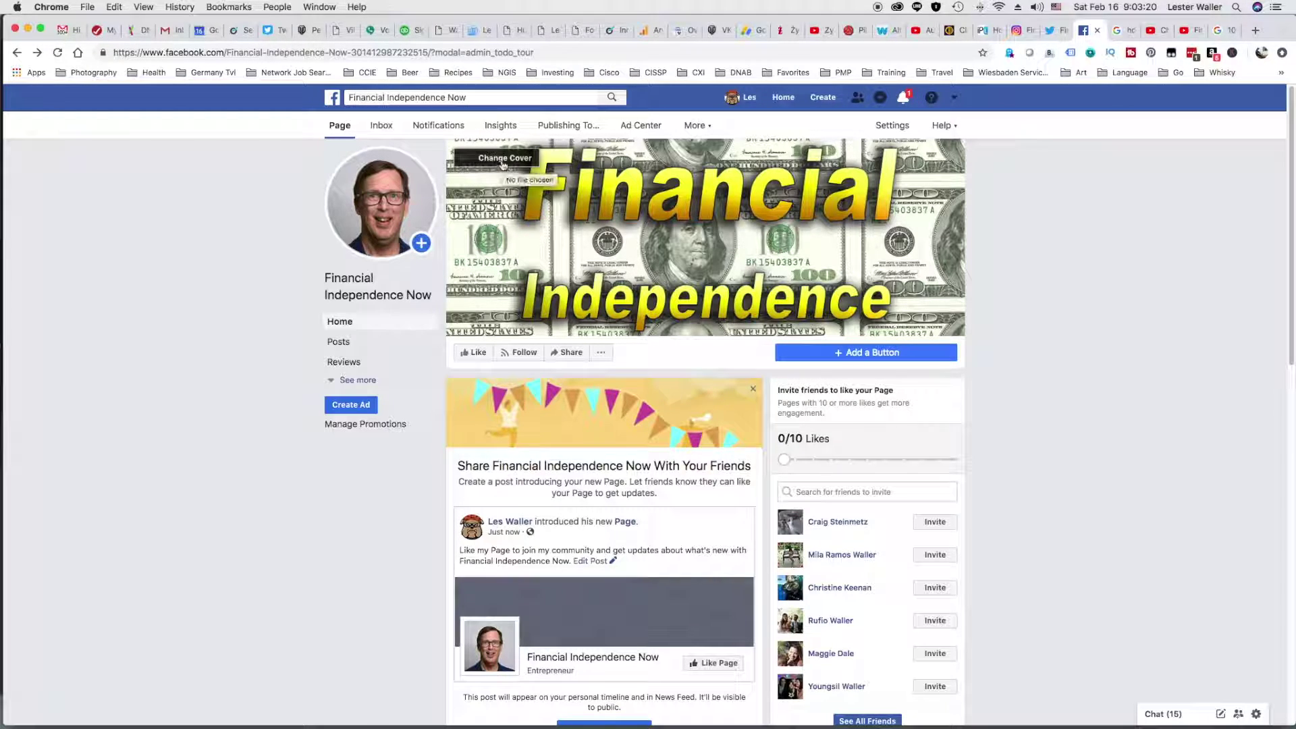
click(501, 160)
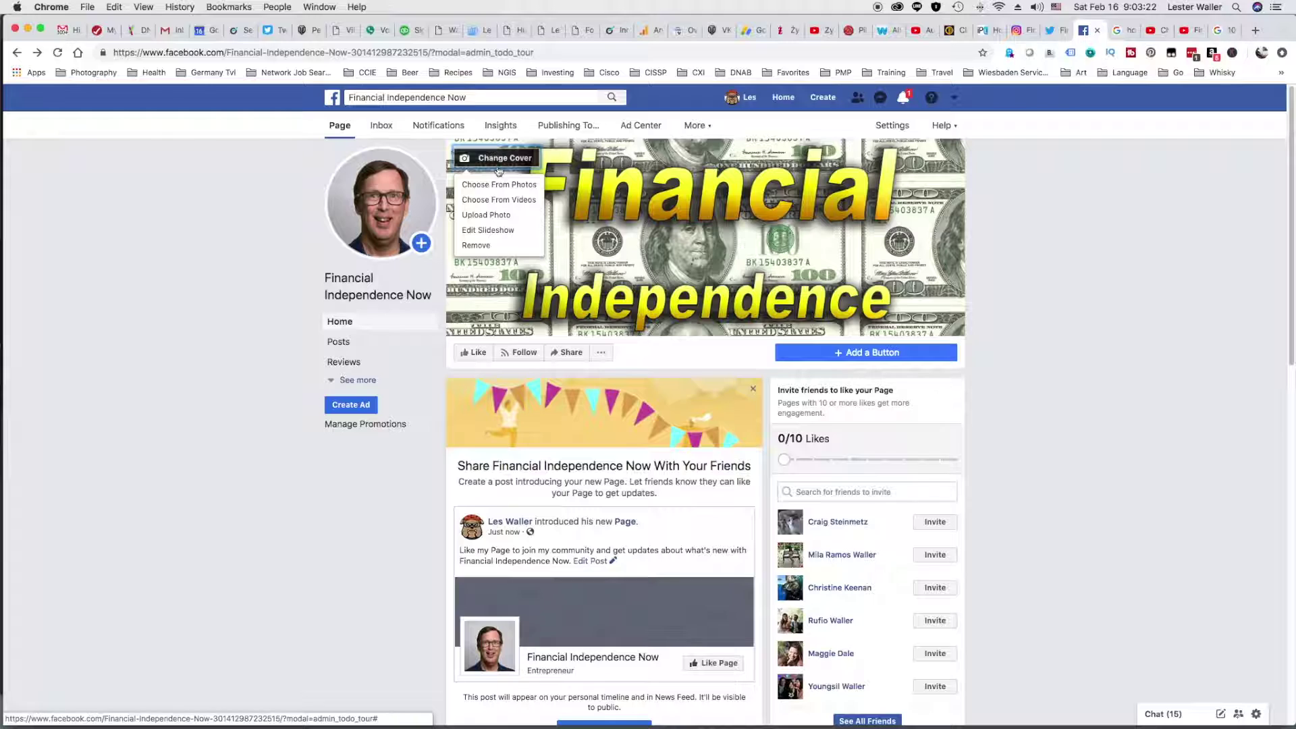
click(500, 216)
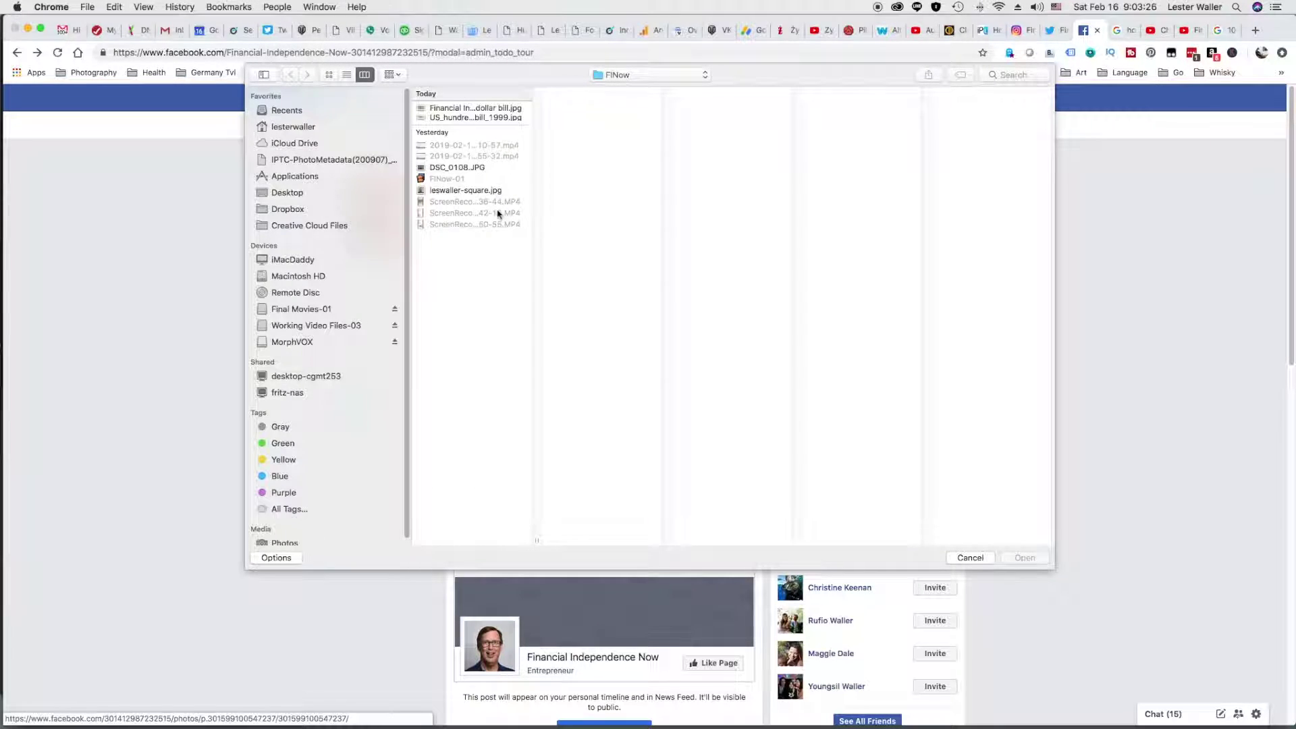
click(497, 109)
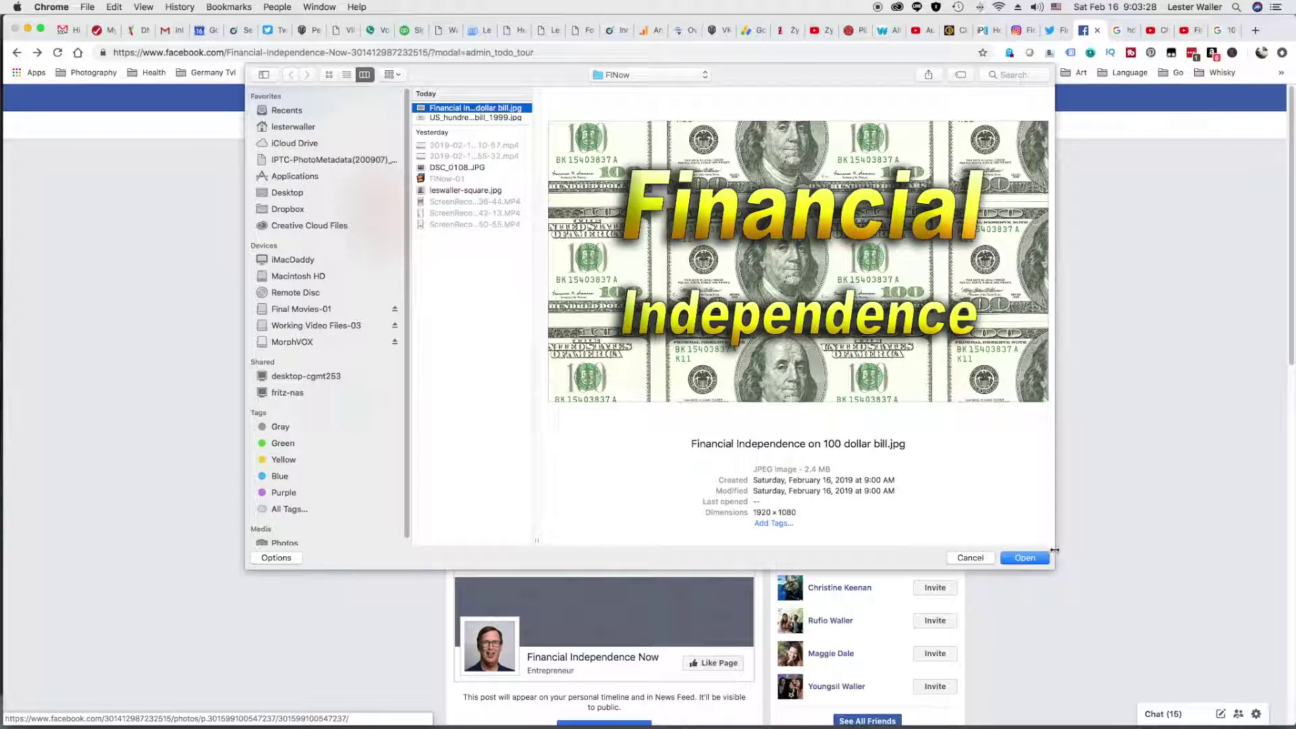
click(1030, 560)
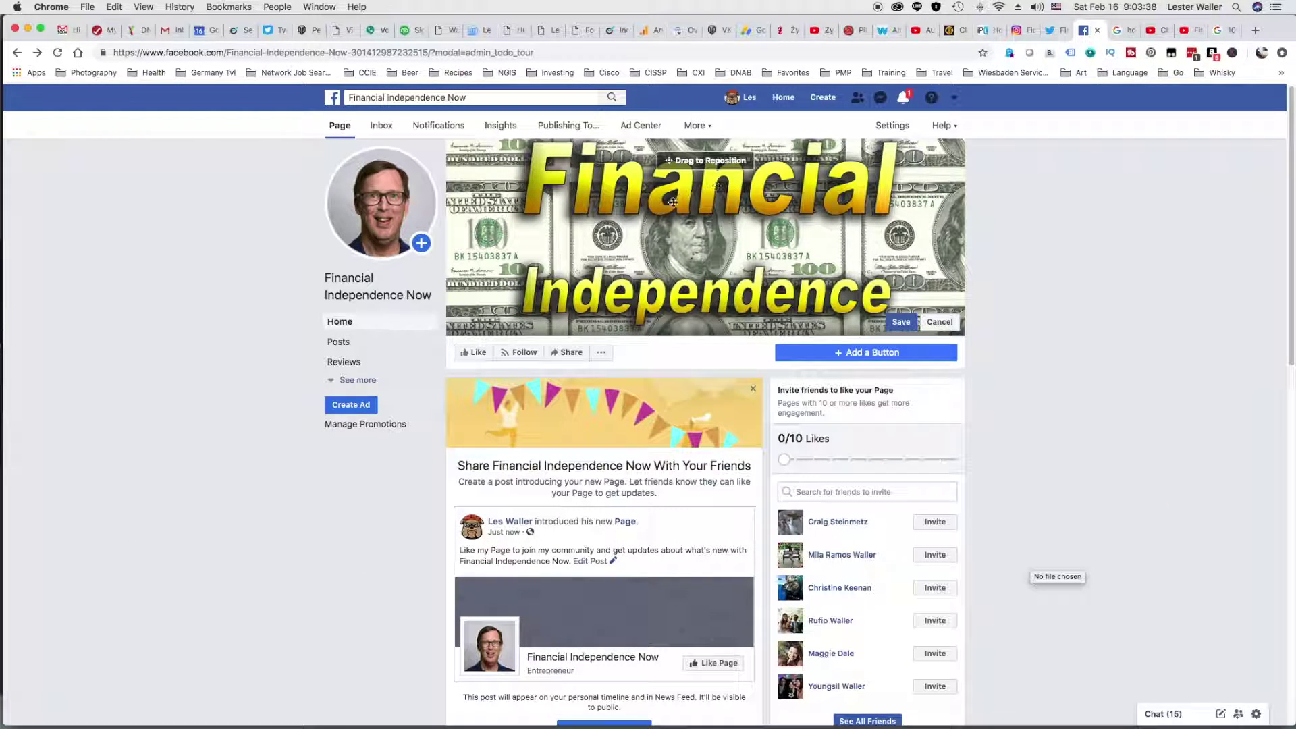
drag(649, 237, 648, 246)
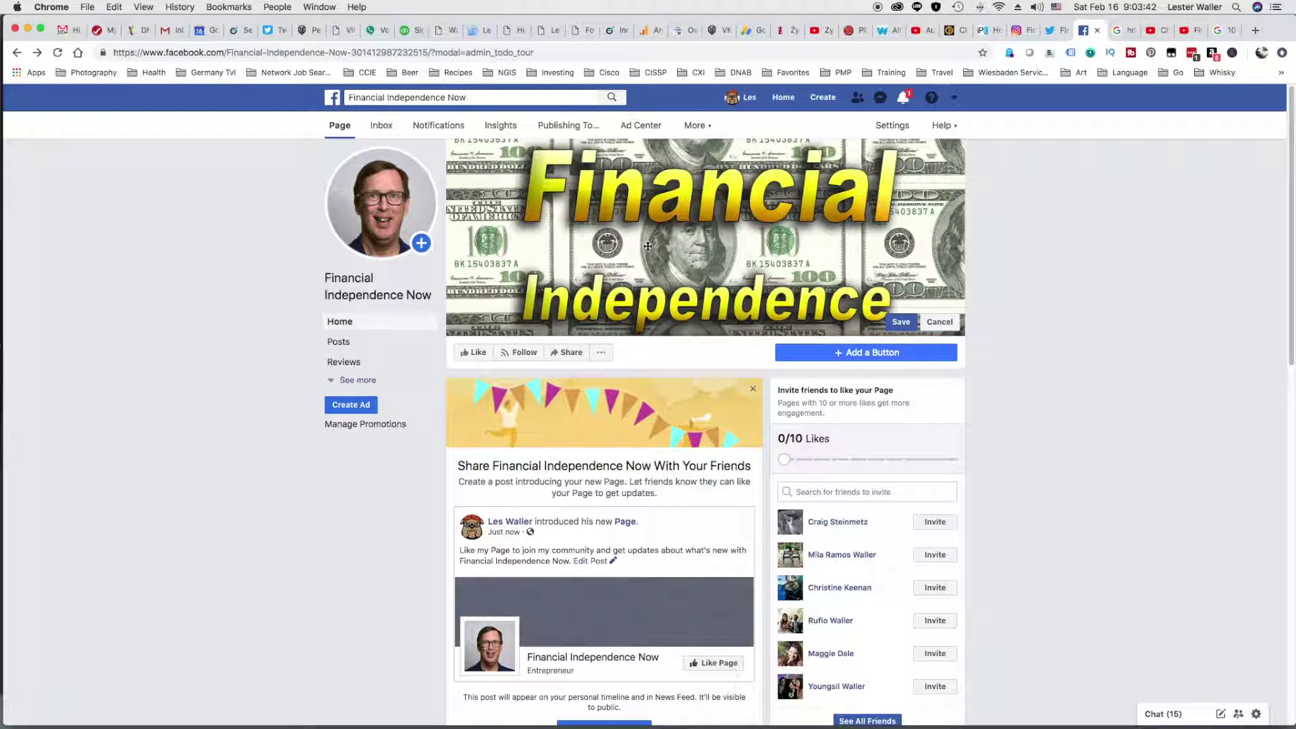
click(896, 322)
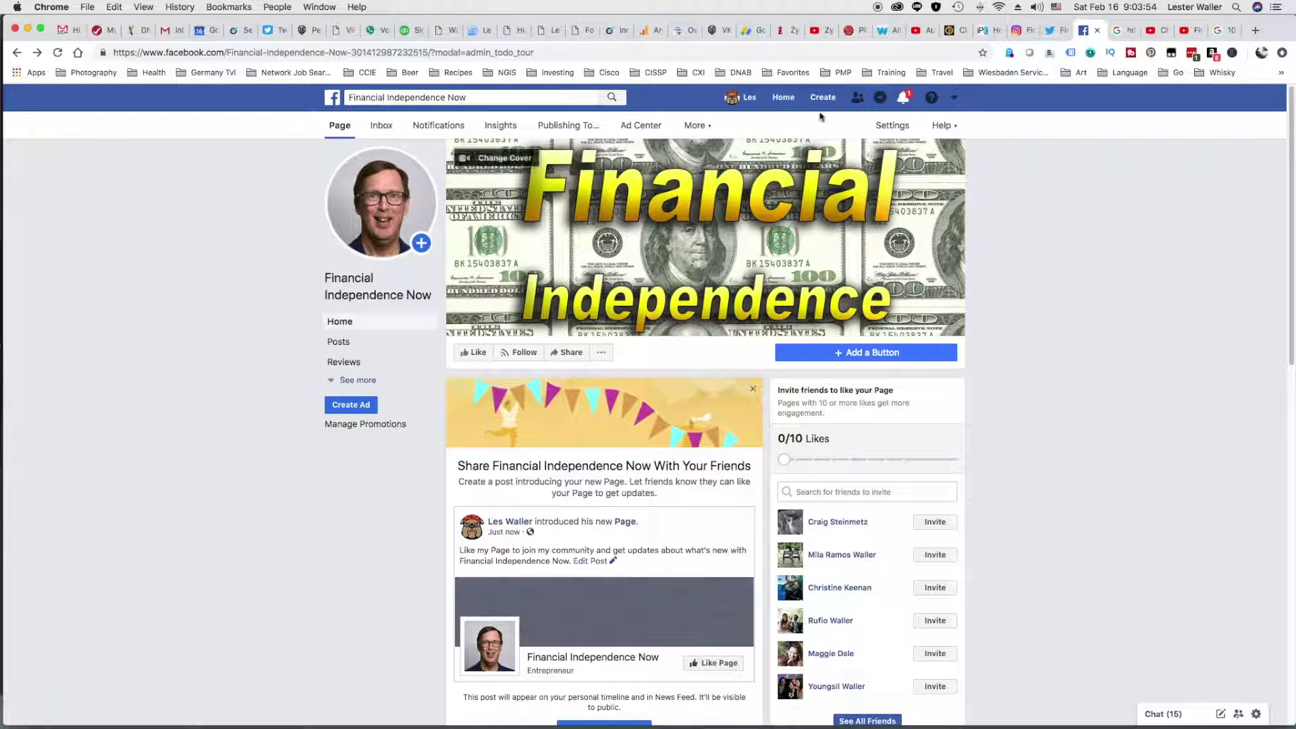
Open the Financial Independence Now group from the News Feed and save the dollar-bill image as its cover, shifted slightly down
click(784, 99)
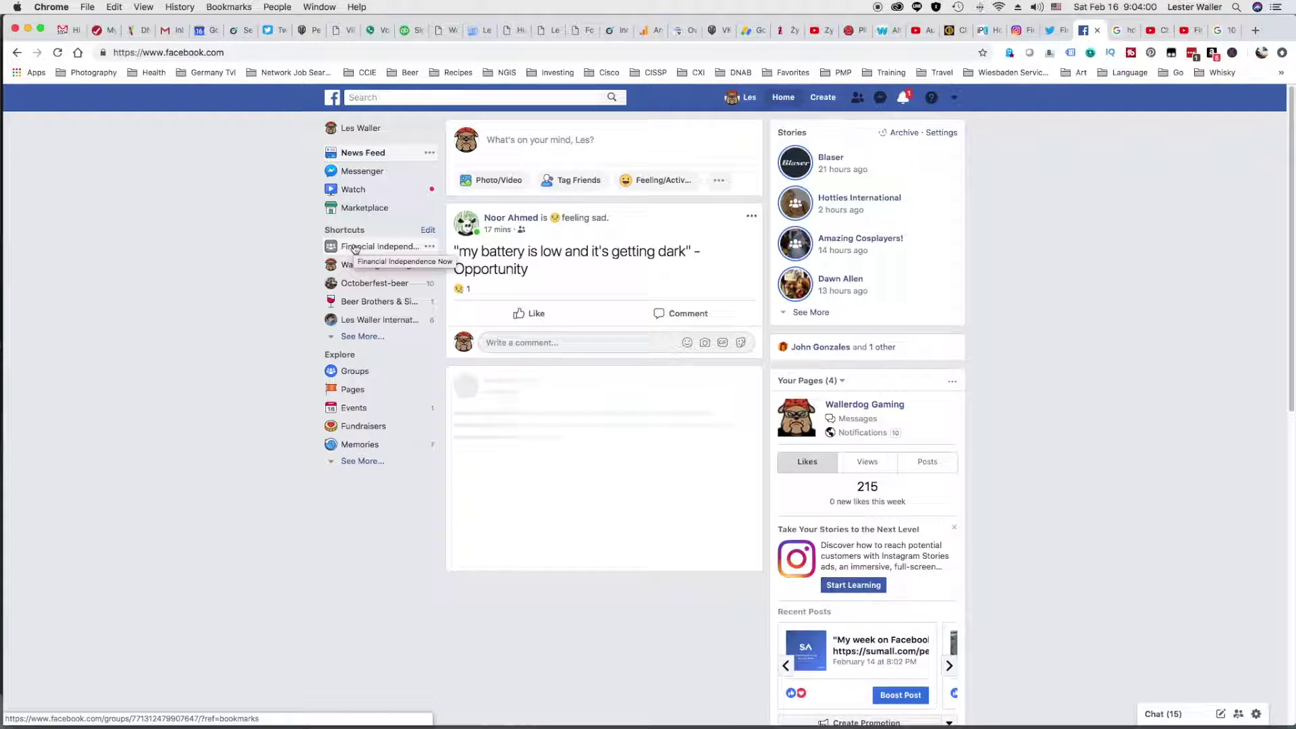
click(354, 248)
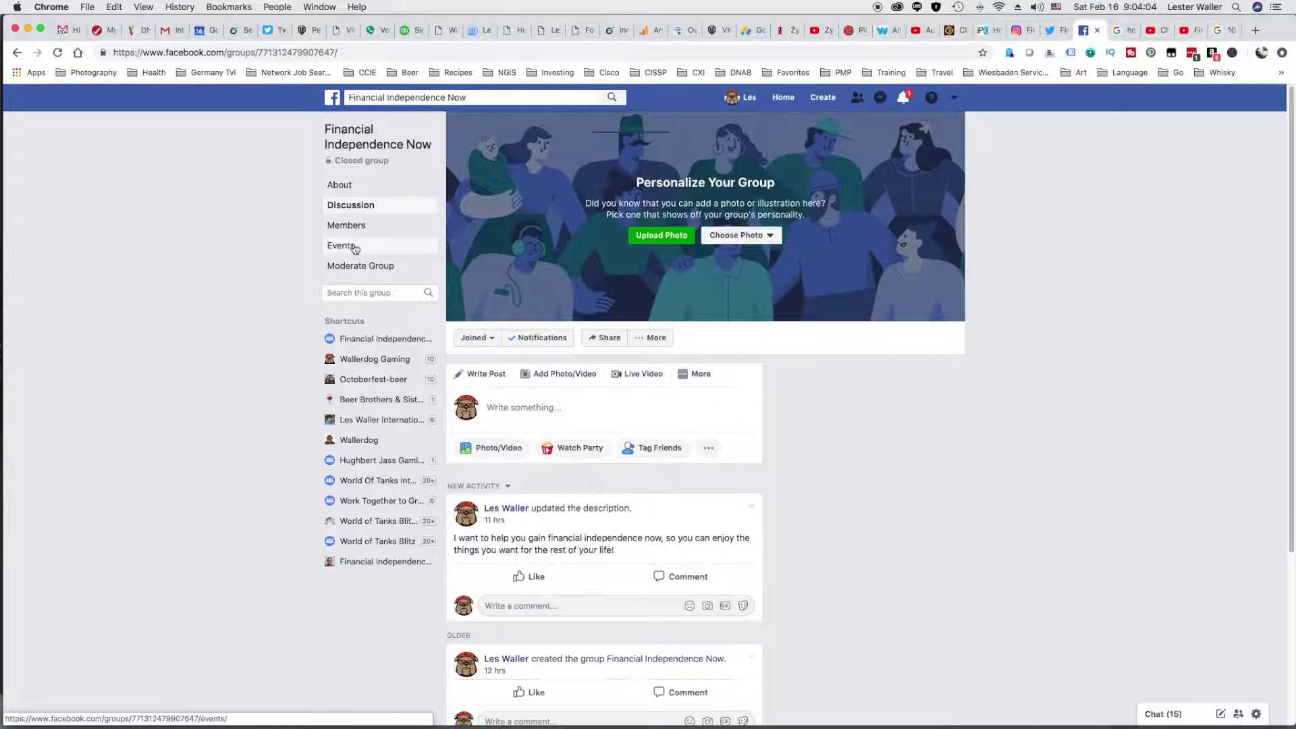
click(656, 237)
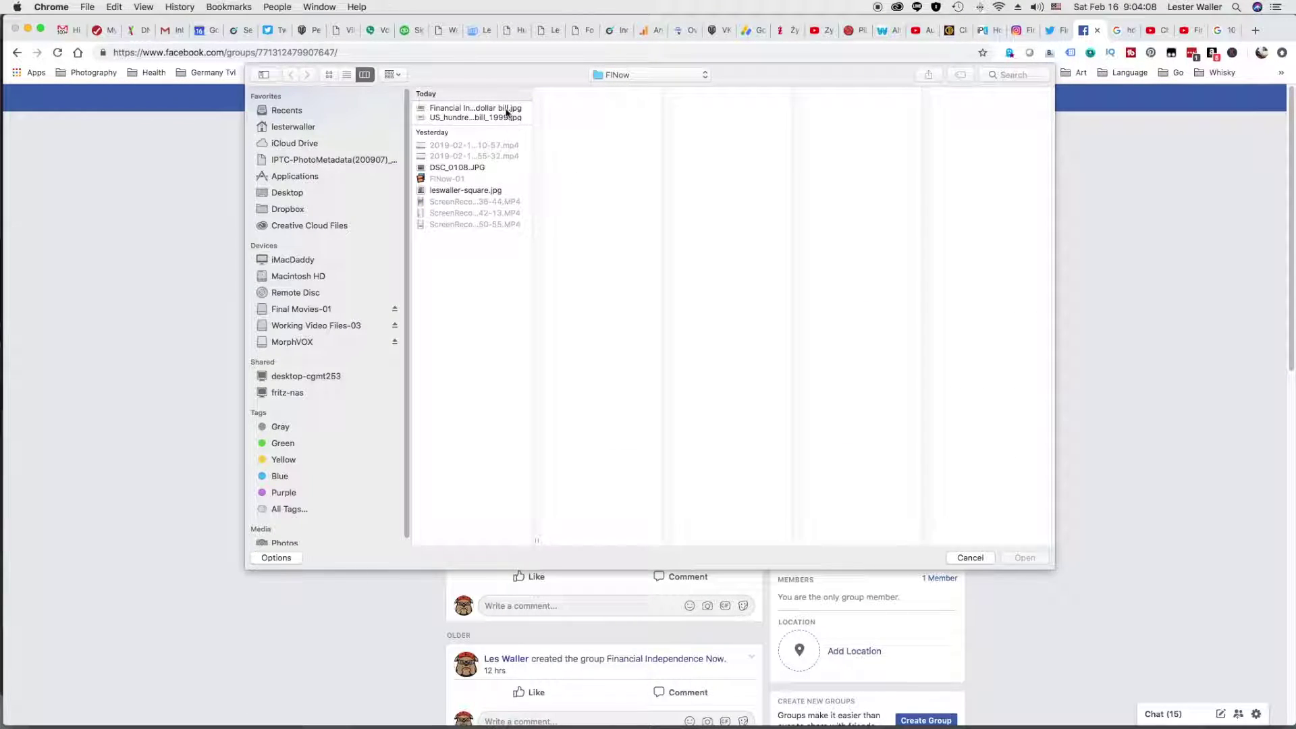
click(505, 110)
click(1024, 557)
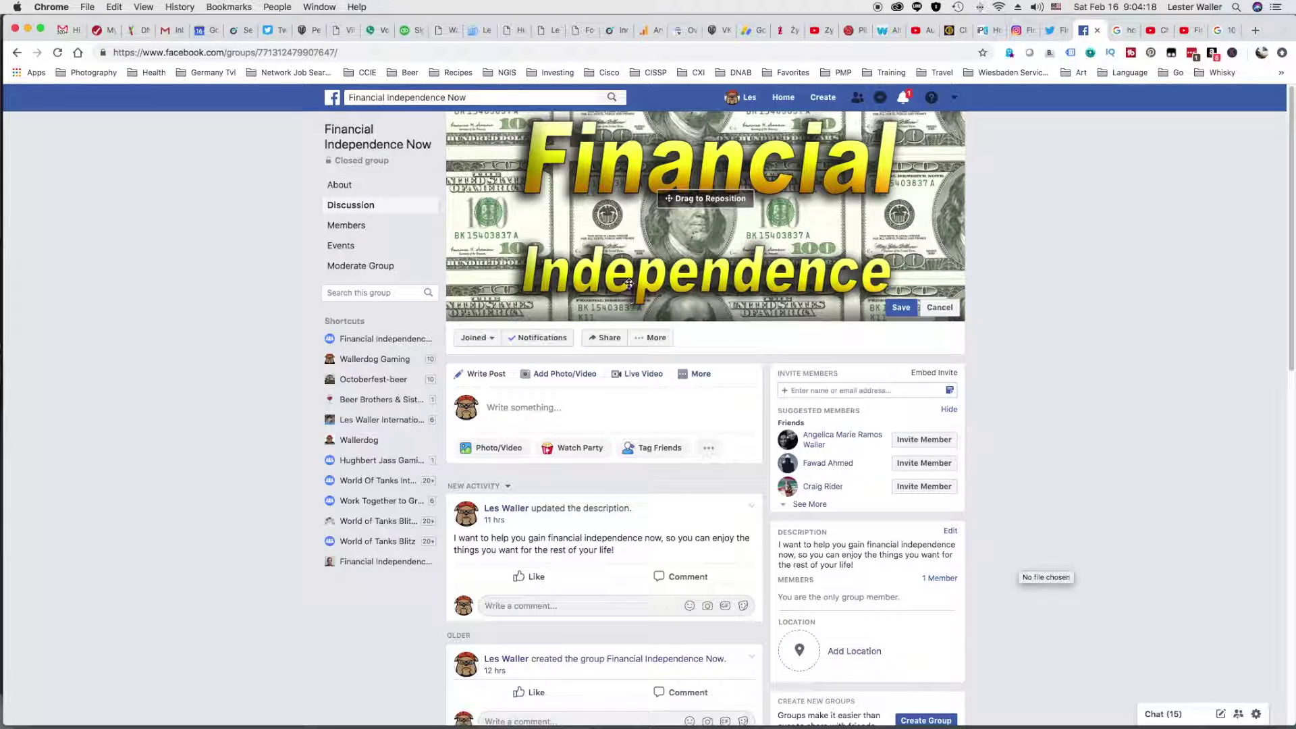
drag(731, 243, 728, 249)
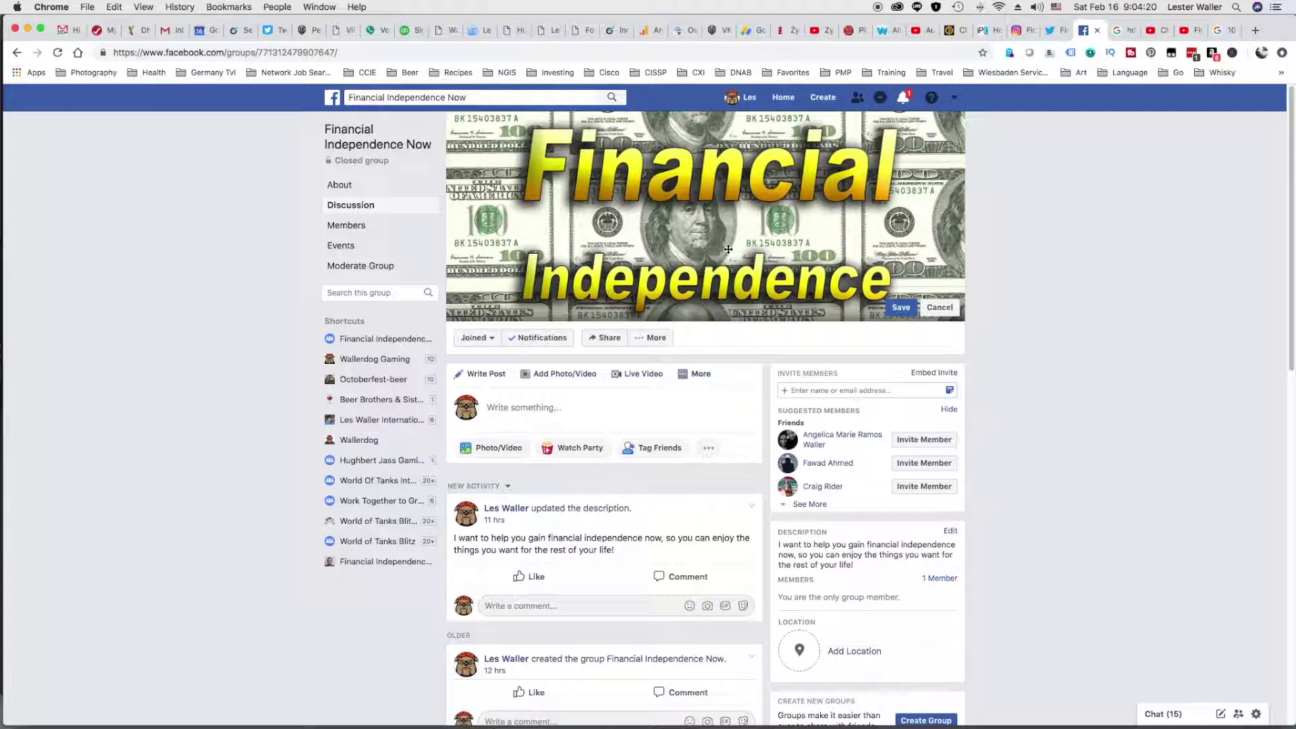
click(900, 308)
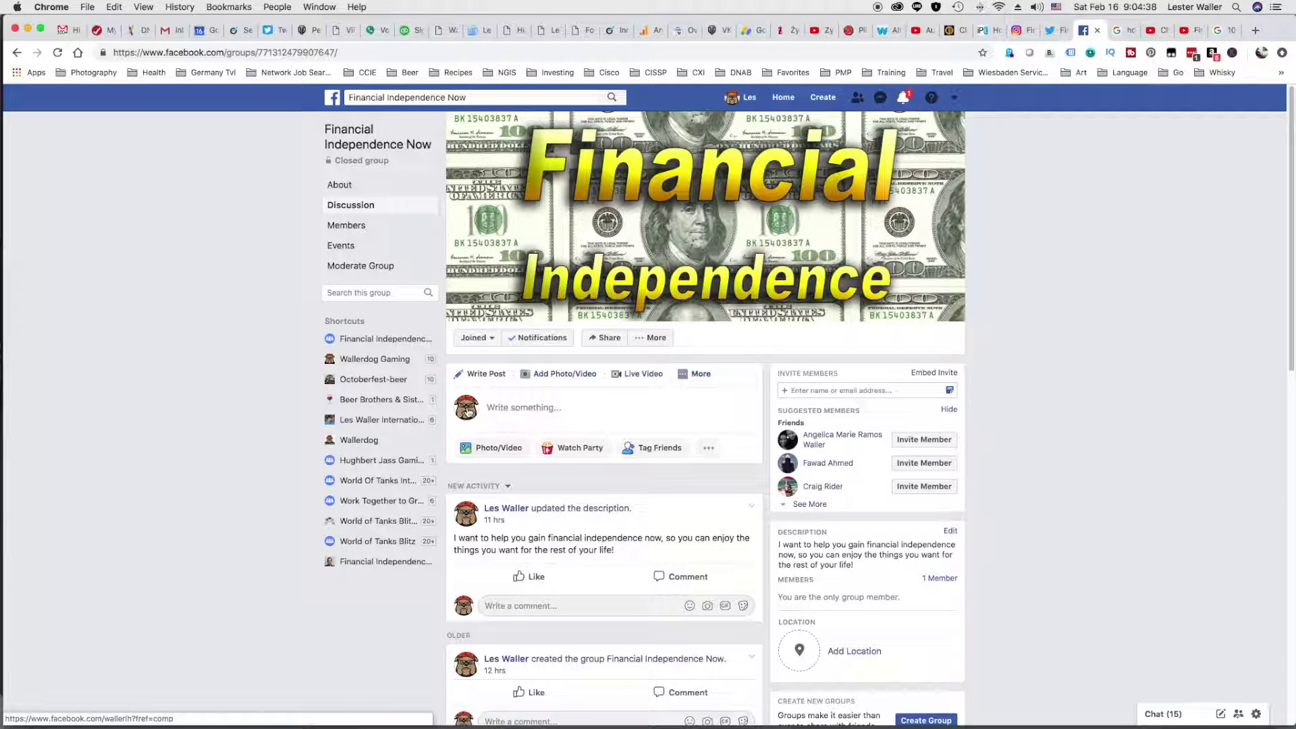
Go to the personal profile and save the square headshot as profile picture, zoomed out slightly
click(468, 410)
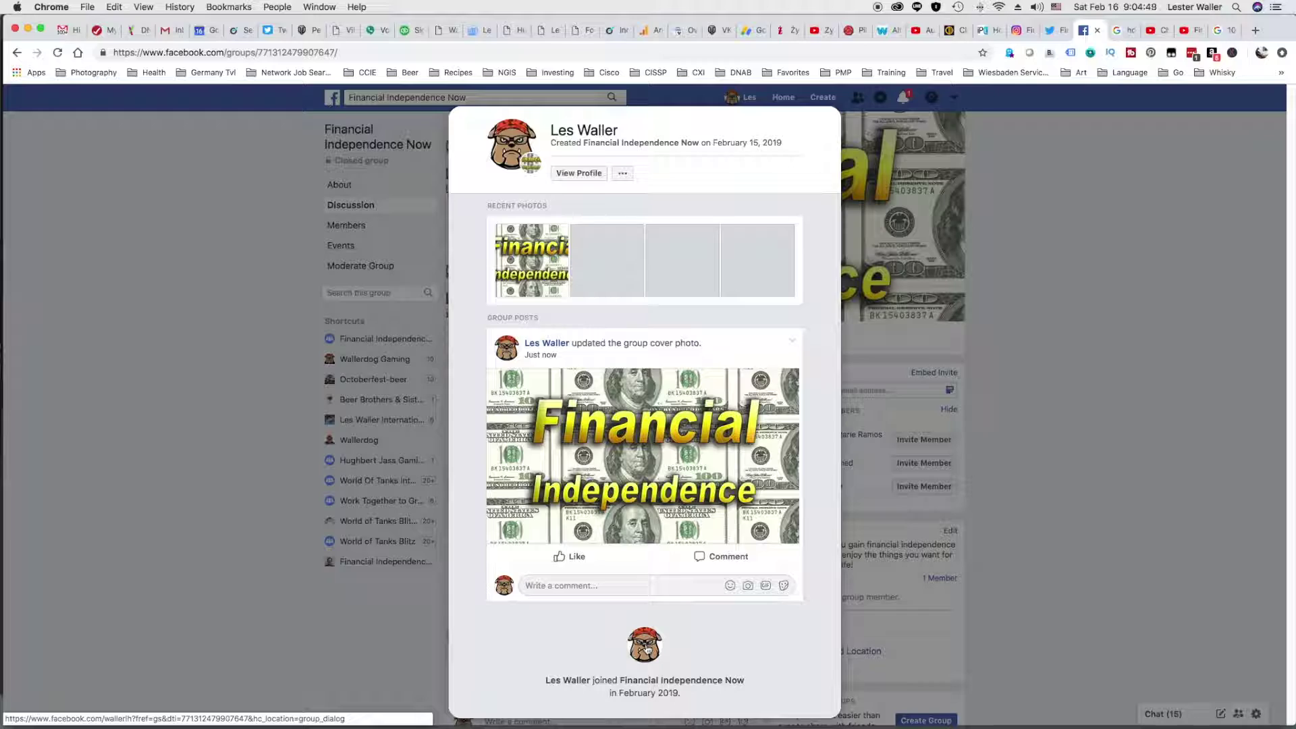
click(646, 649)
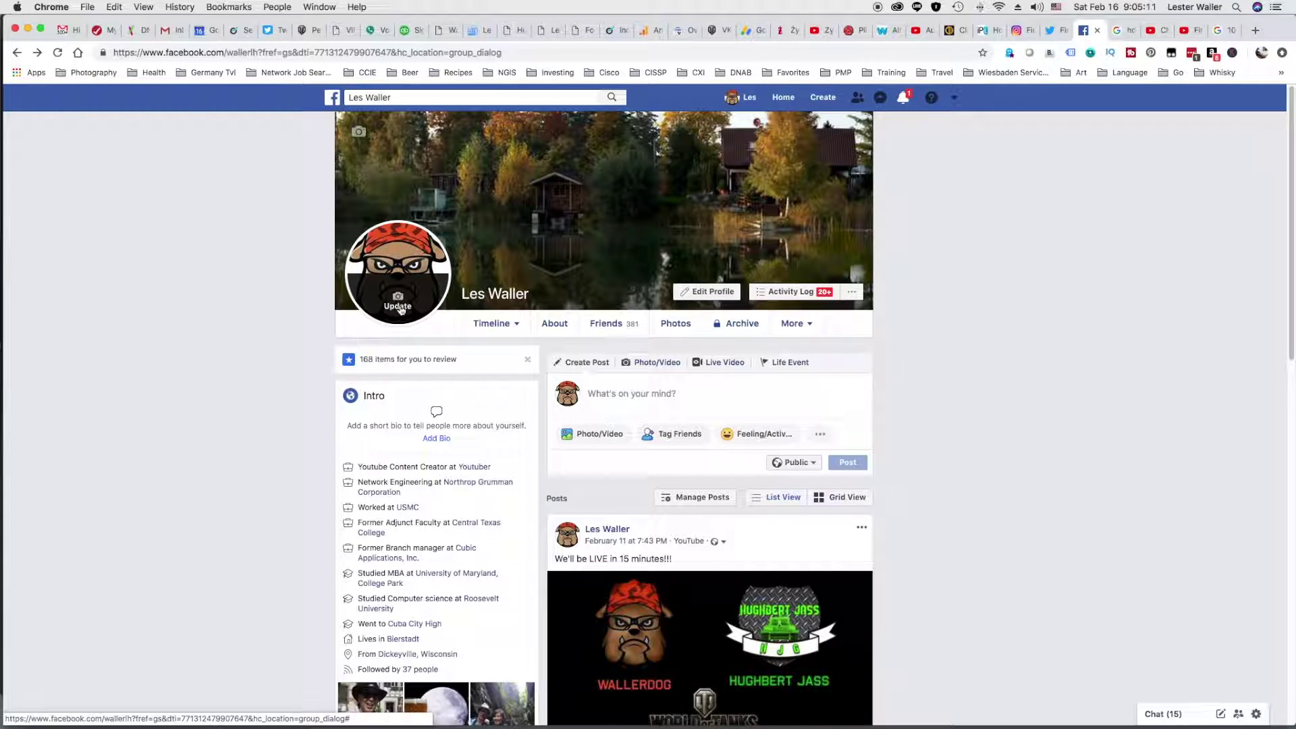
click(400, 307)
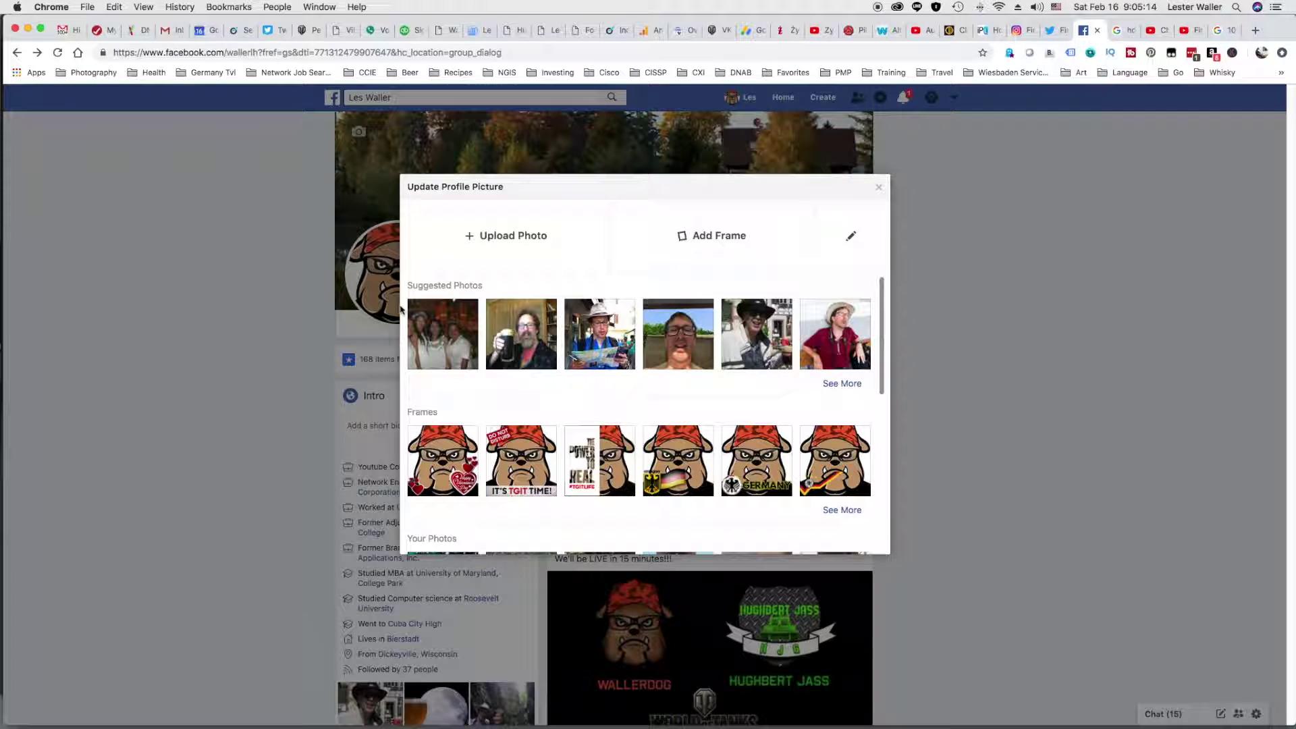
click(517, 245)
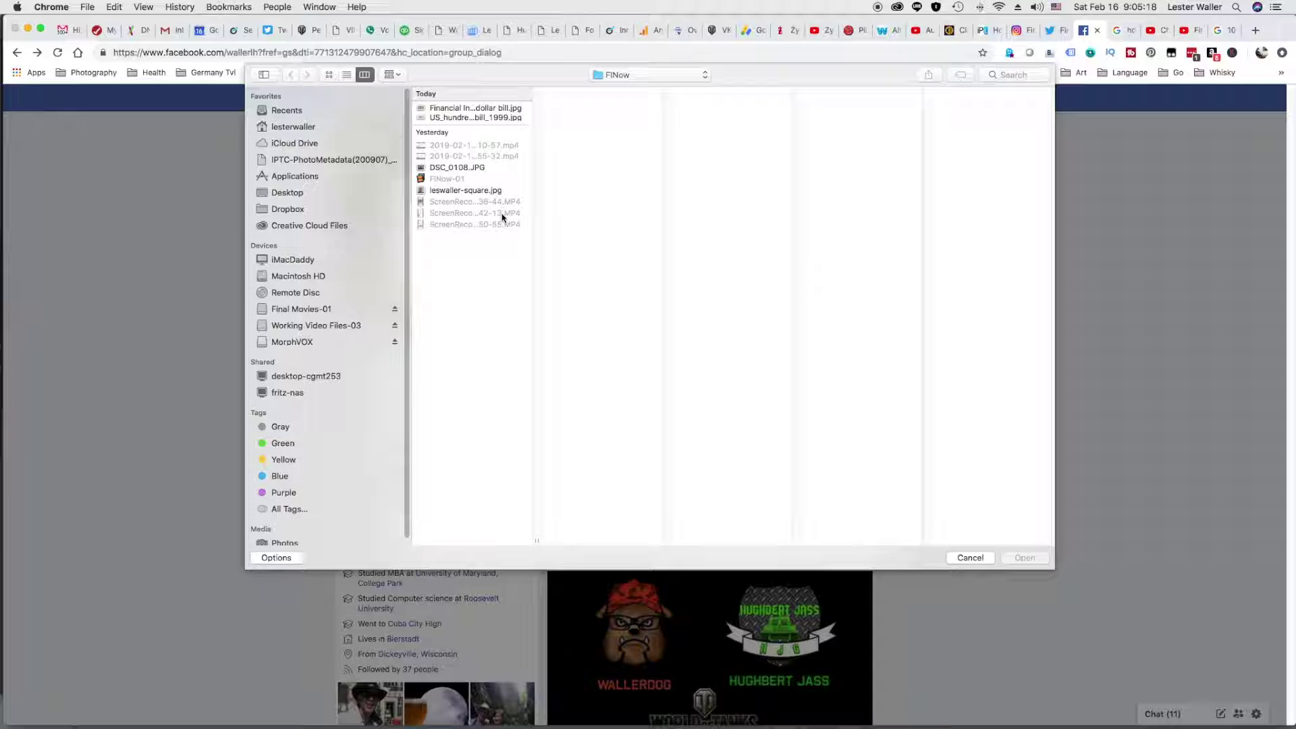
click(480, 190)
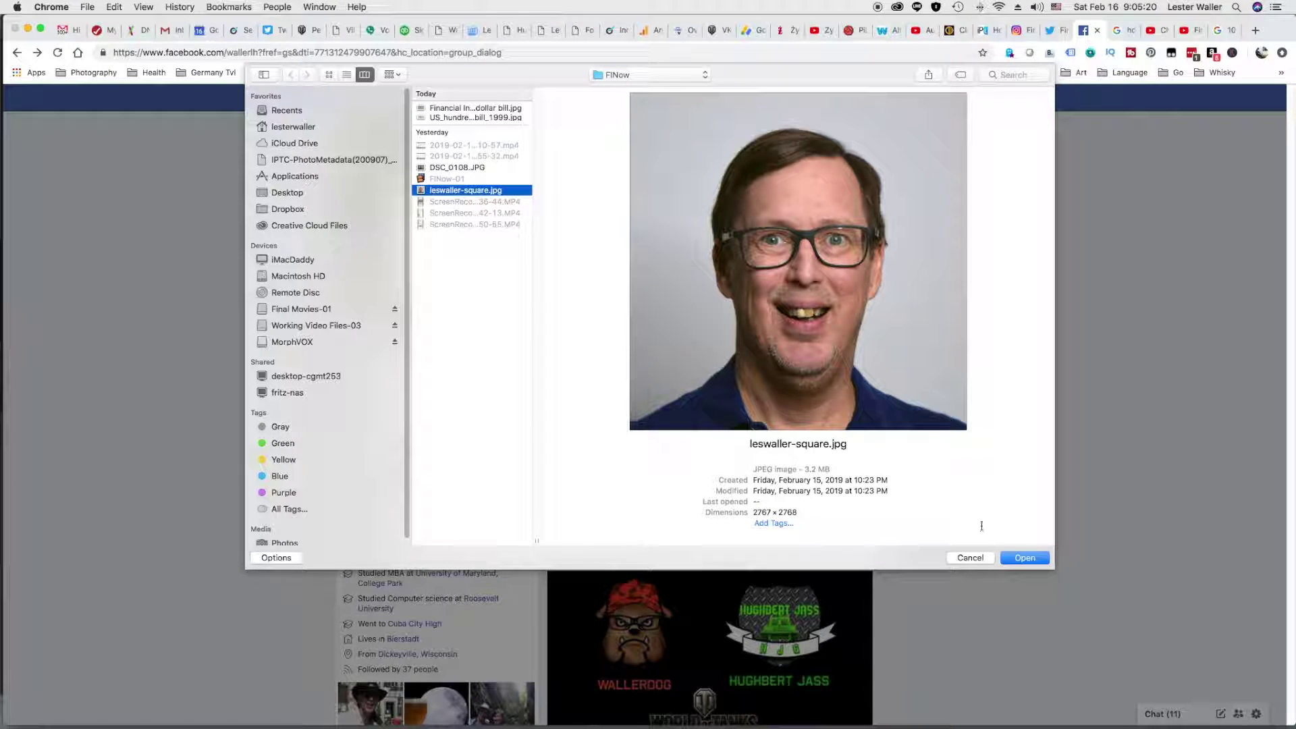
click(1018, 558)
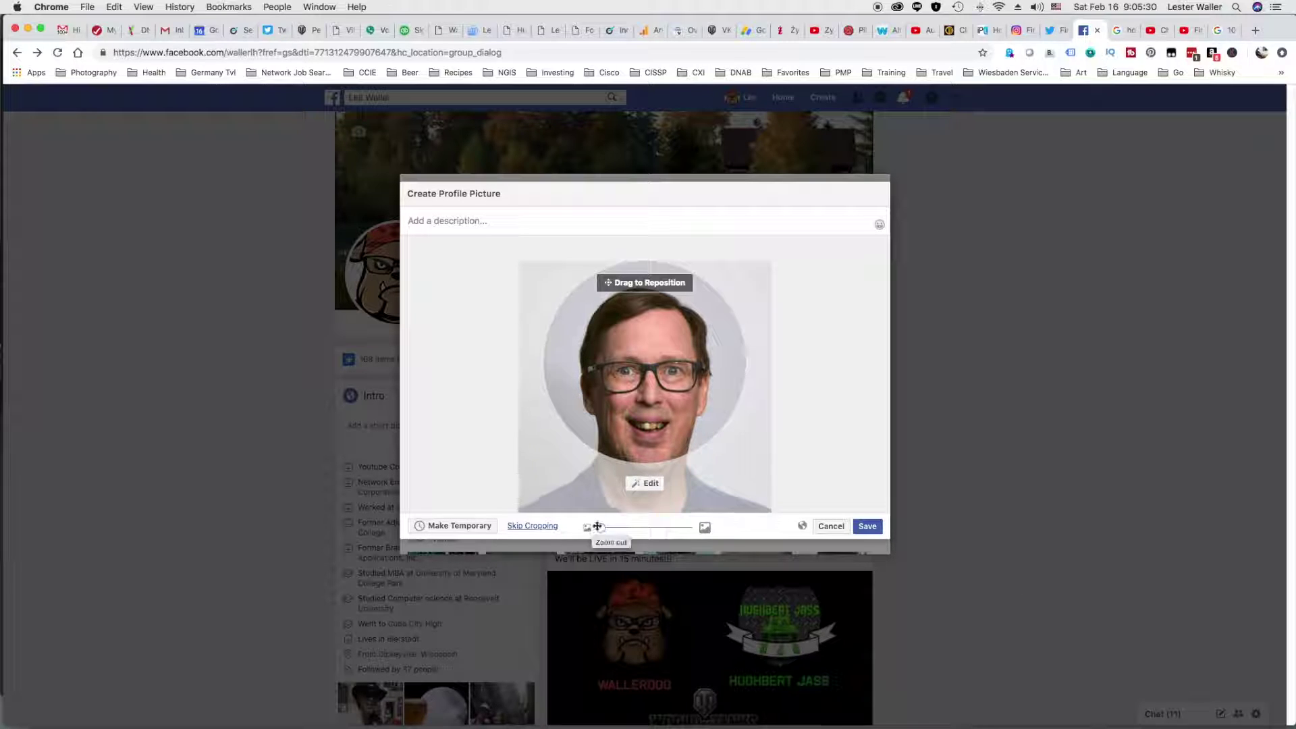
drag(599, 527, 595, 526)
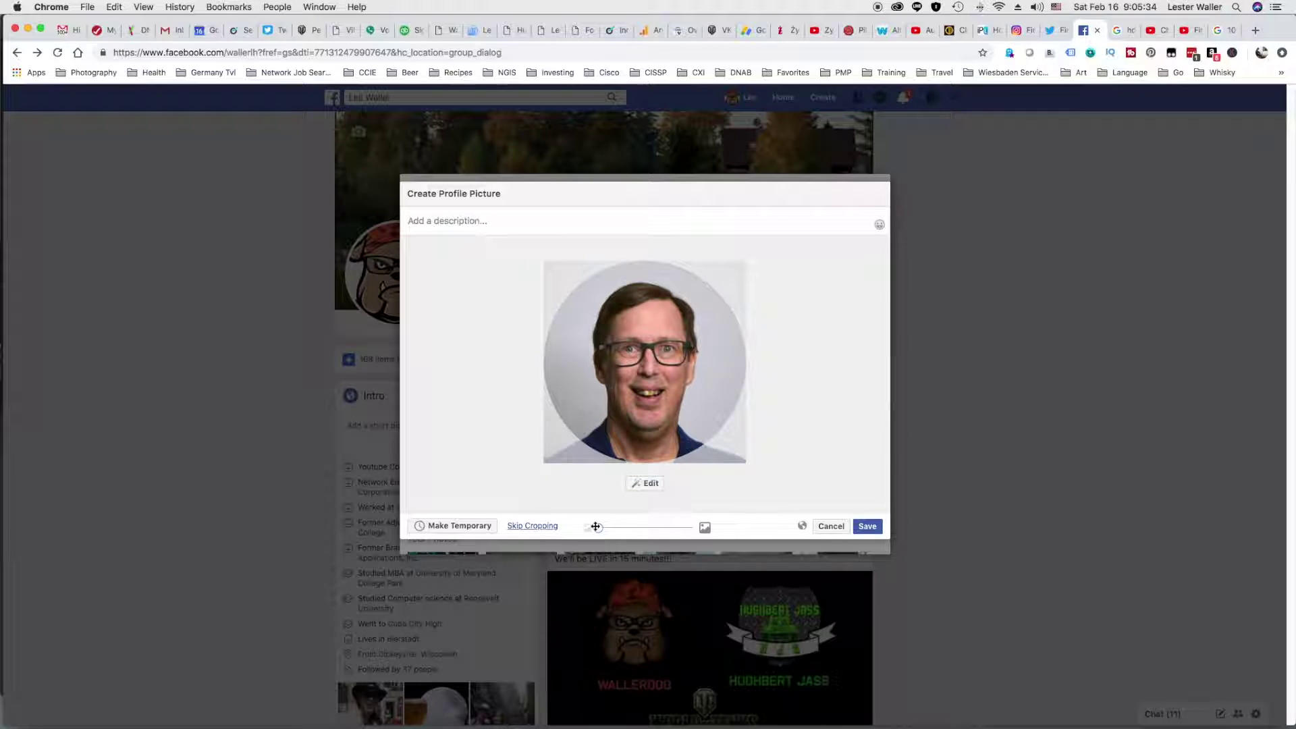
click(867, 528)
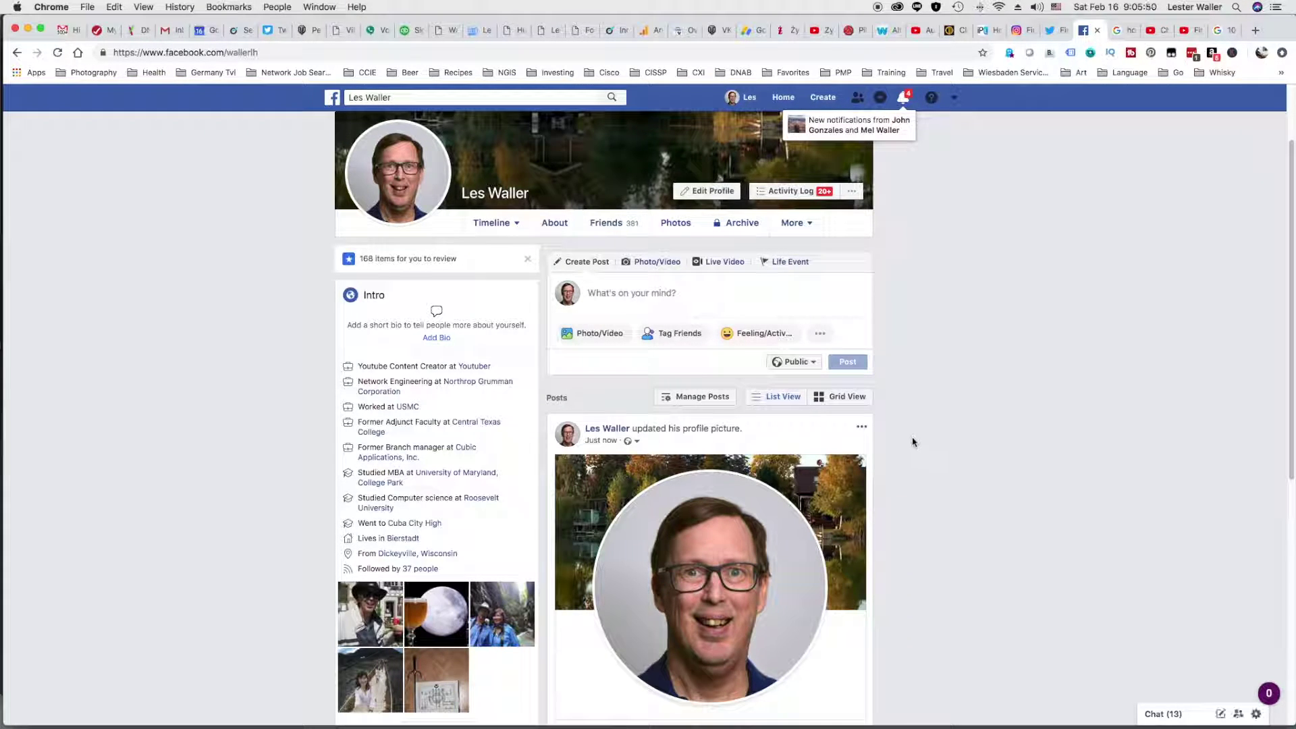
Reopen the Financial Independence Now group from the News Feed and scroll to review its new cover post
click(785, 98)
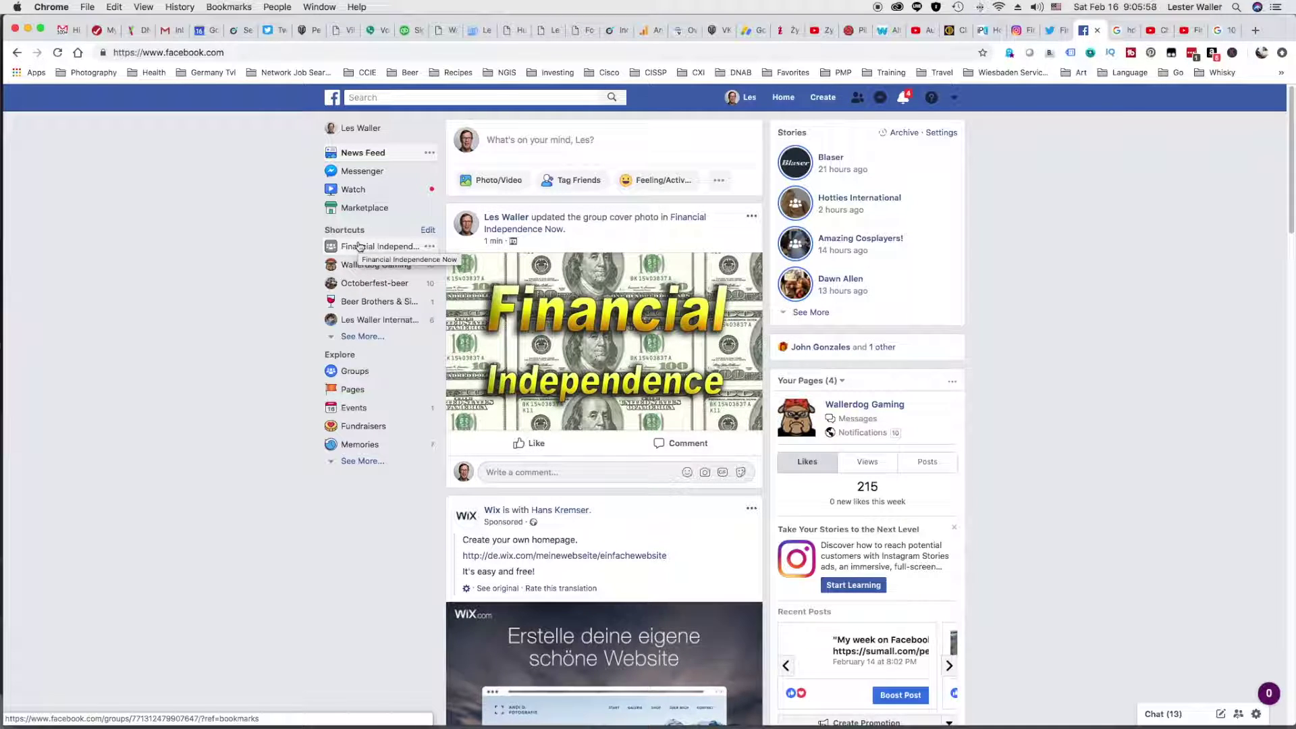
click(359, 247)
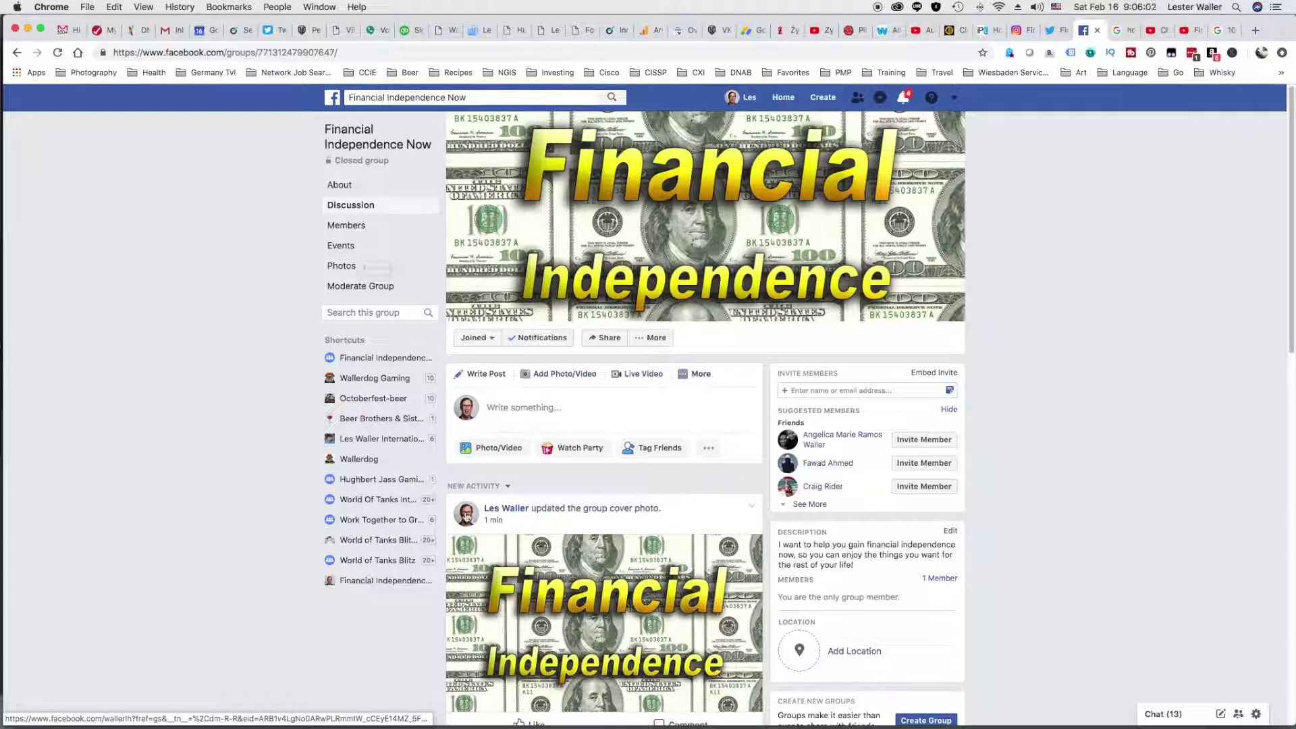
scroll(305, 499, down, 1)
scroll(527, 540, down, 5)
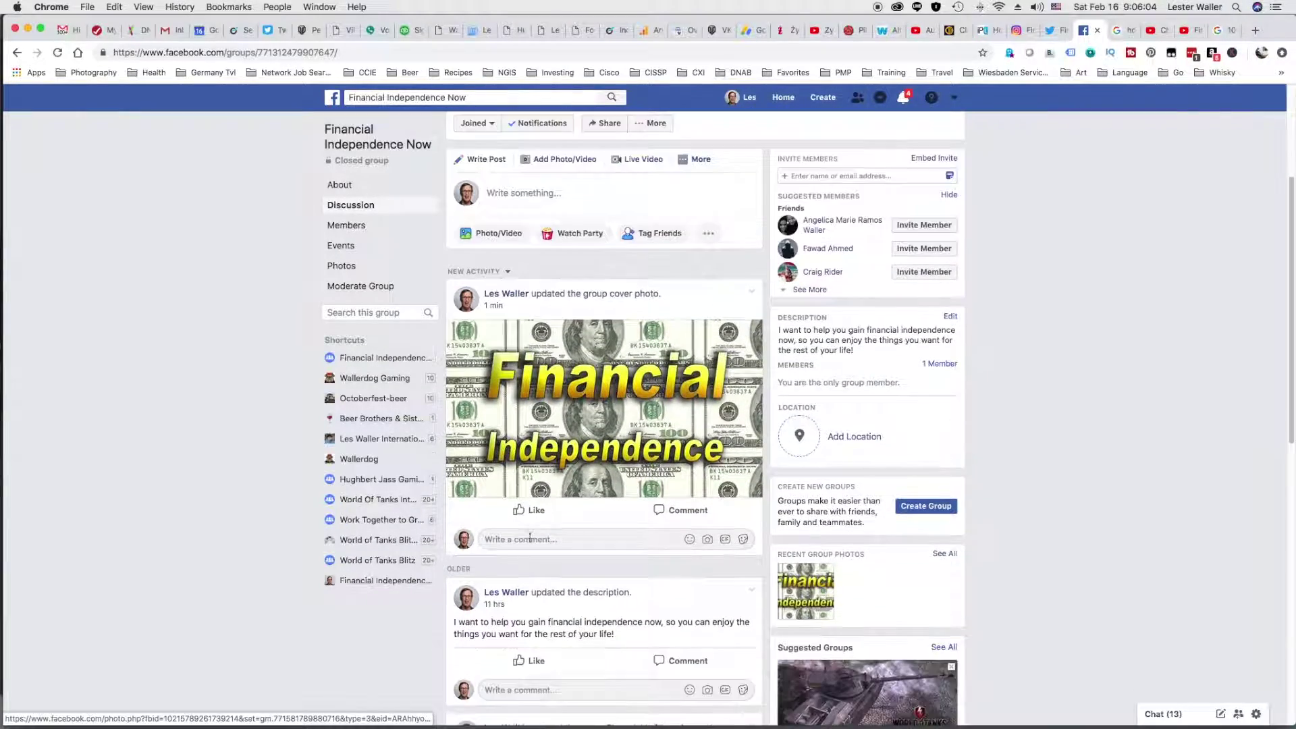
scroll(490, 481, up, 6)
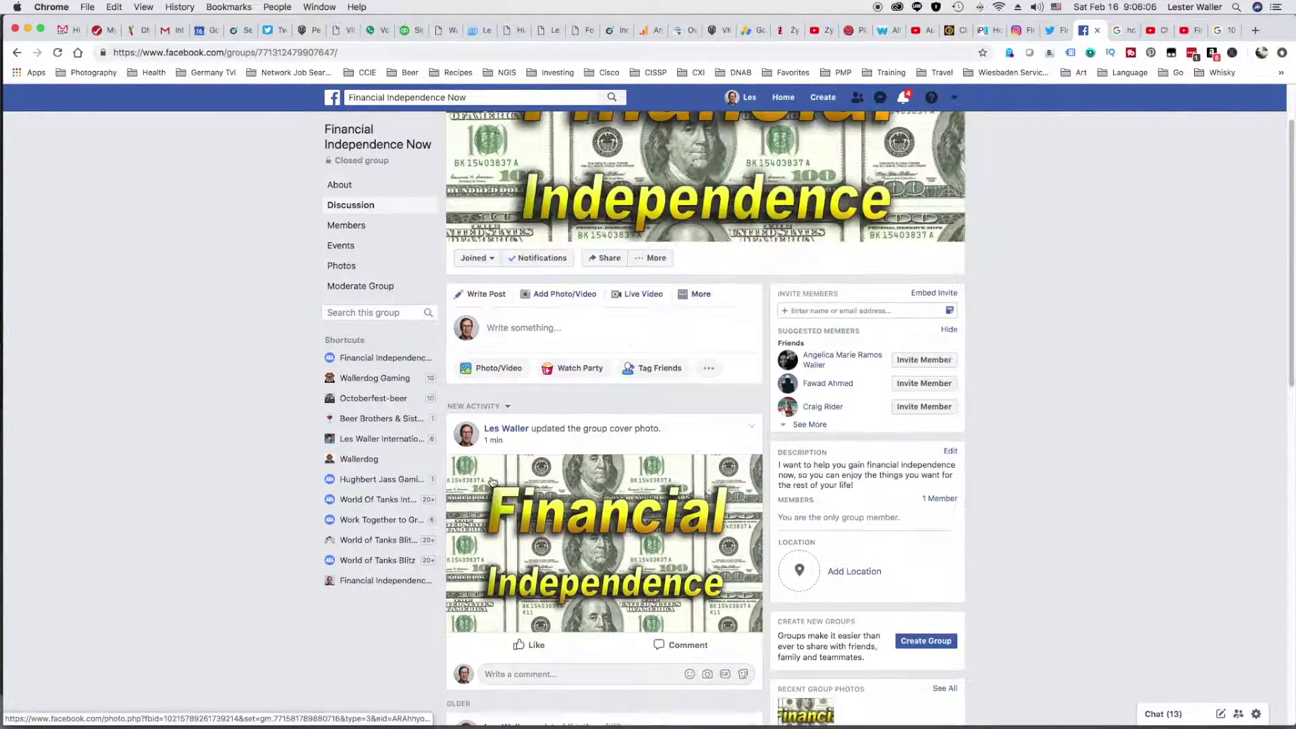
click(1050, 30)
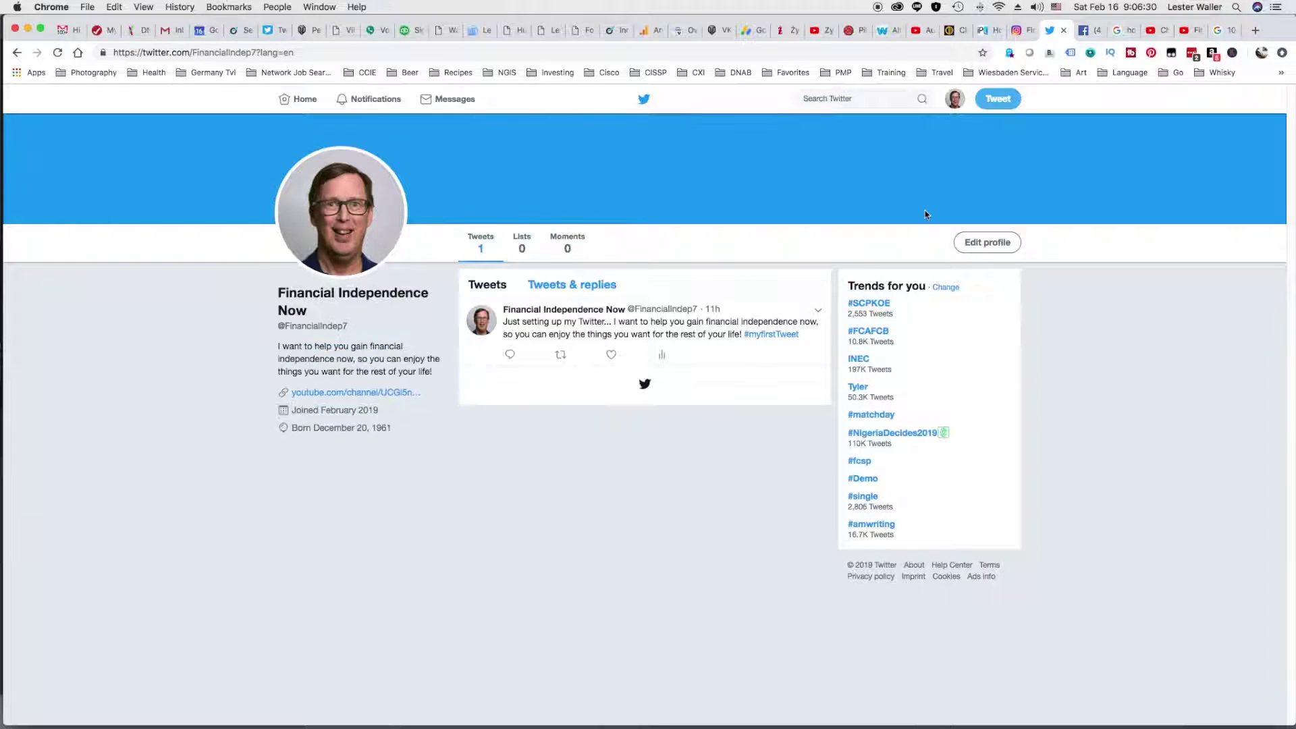
Load the dollar-bill banner as the Twitter header, enlarge it slightly, and move the Independence text upward
click(986, 241)
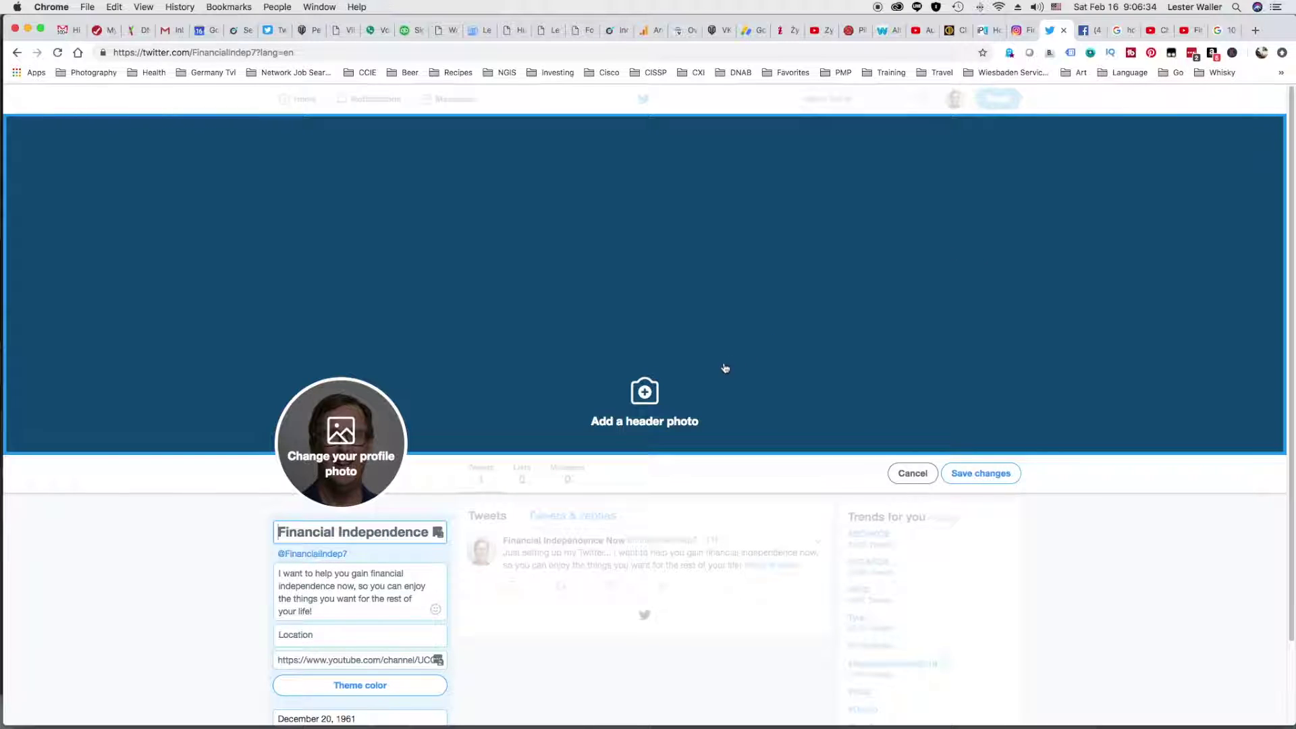
click(645, 395)
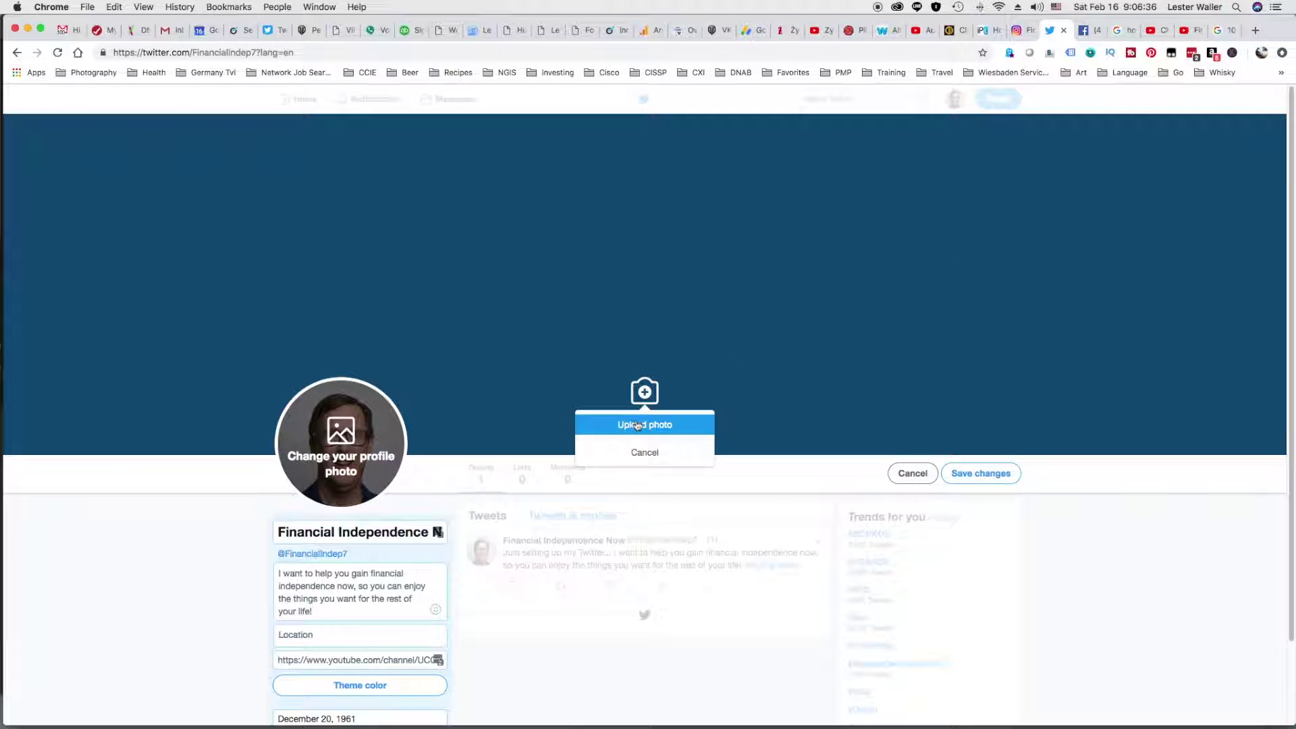
click(637, 426)
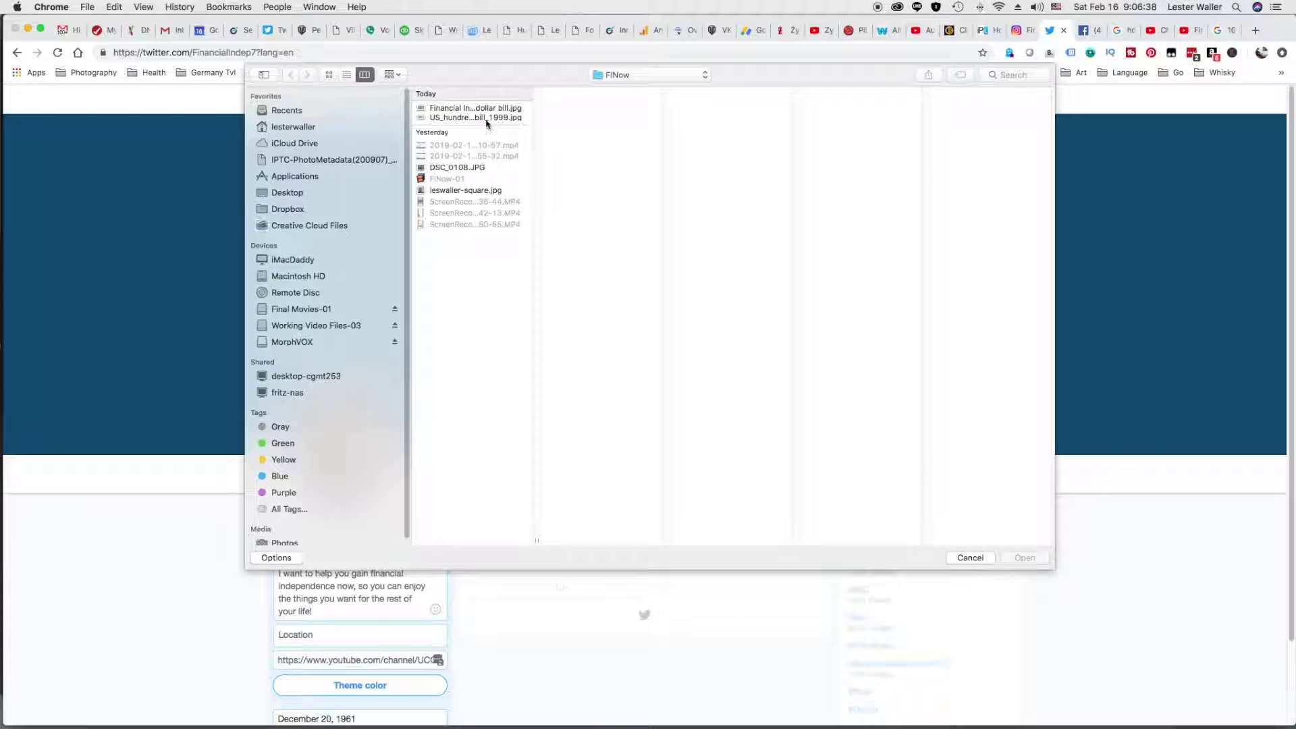
click(486, 109)
click(1024, 557)
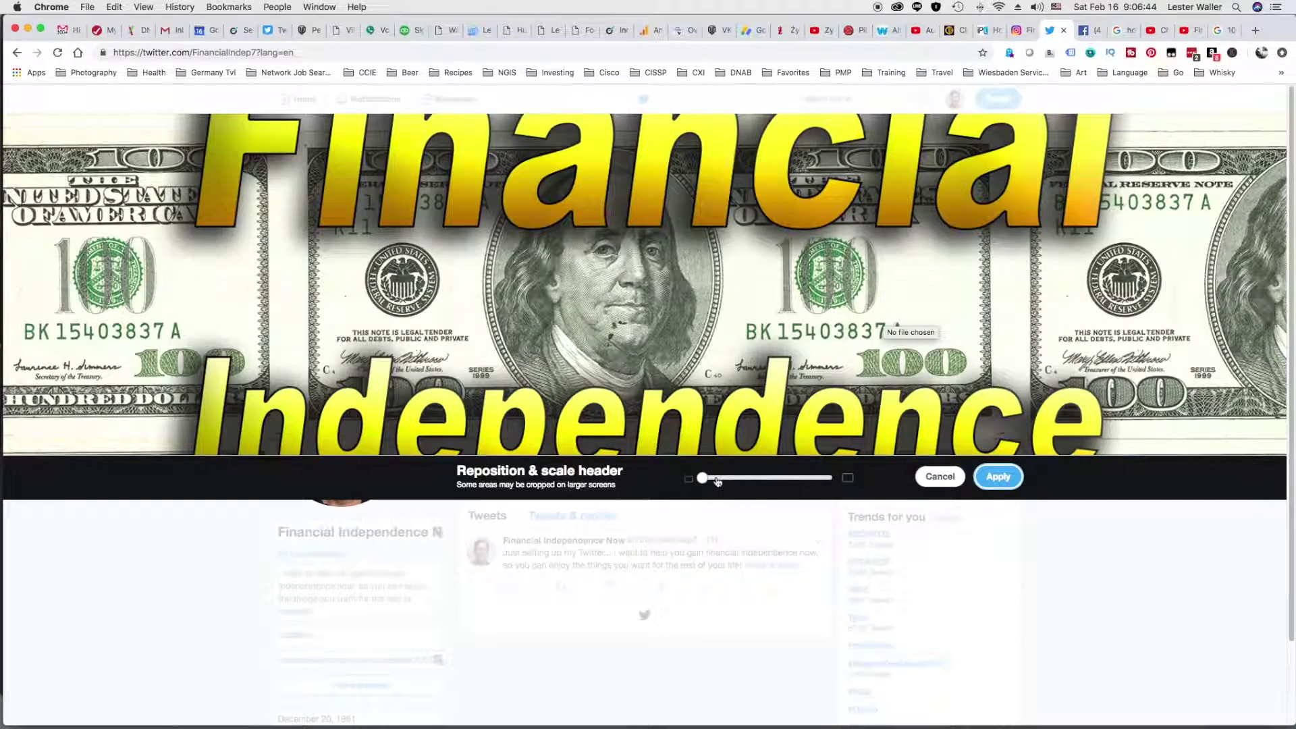
mouse_move(702, 478)
mouse_down()
mouse_move(754, 482)
mouse_move(705, 482)
mouse_up()
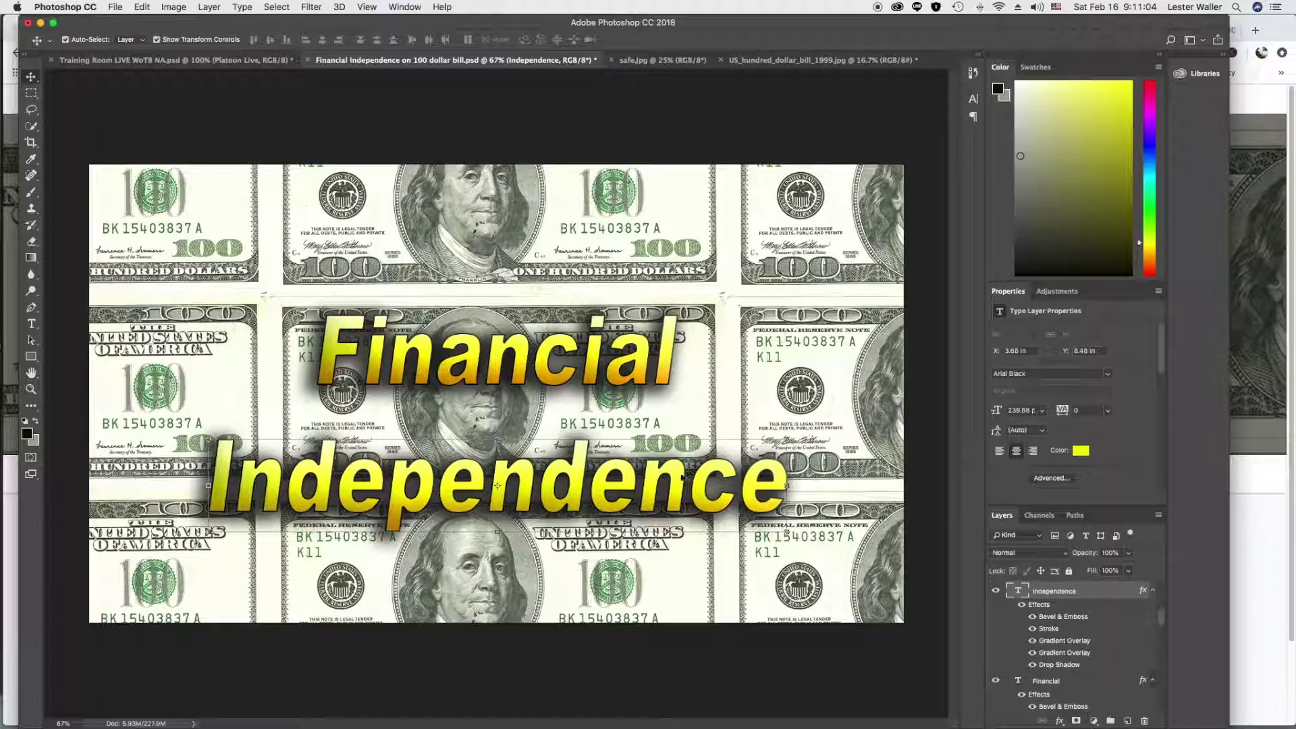
drag(763, 483, 770, 425)
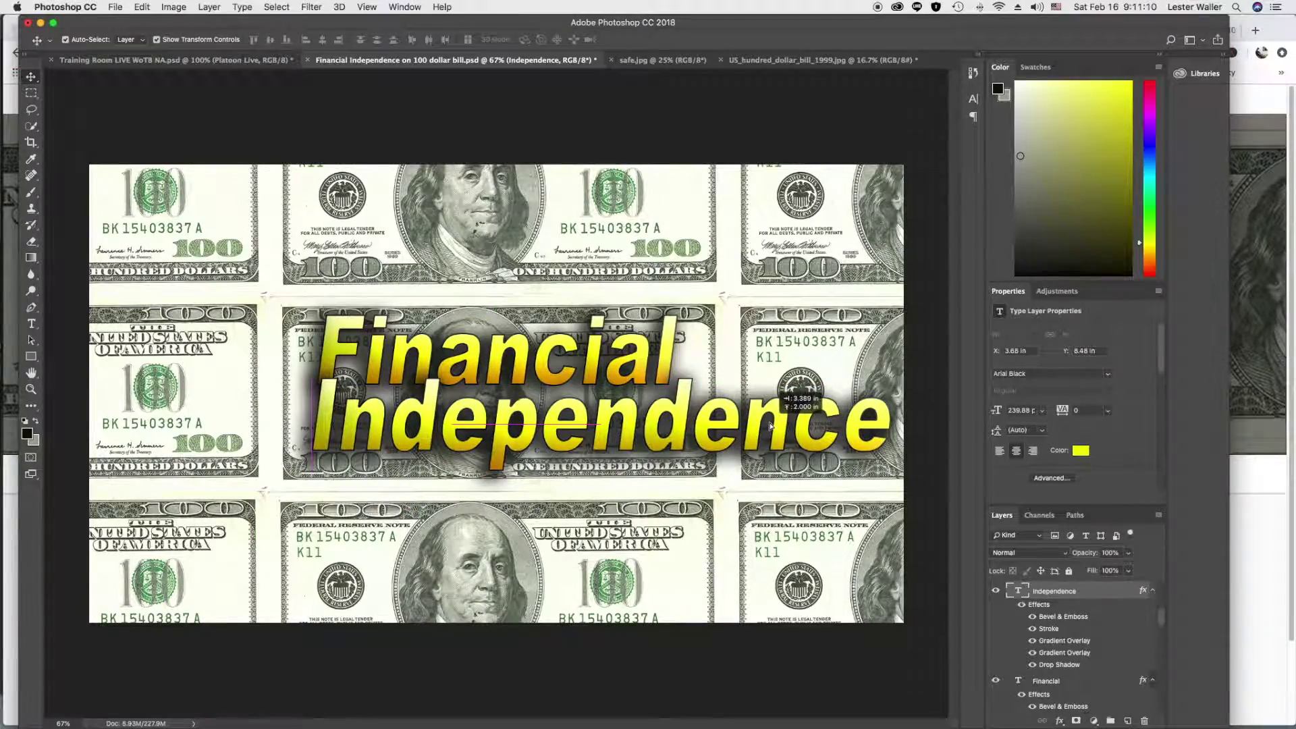
Free Transform the Independence text smaller and align it under Financial
key(ctrl+t)
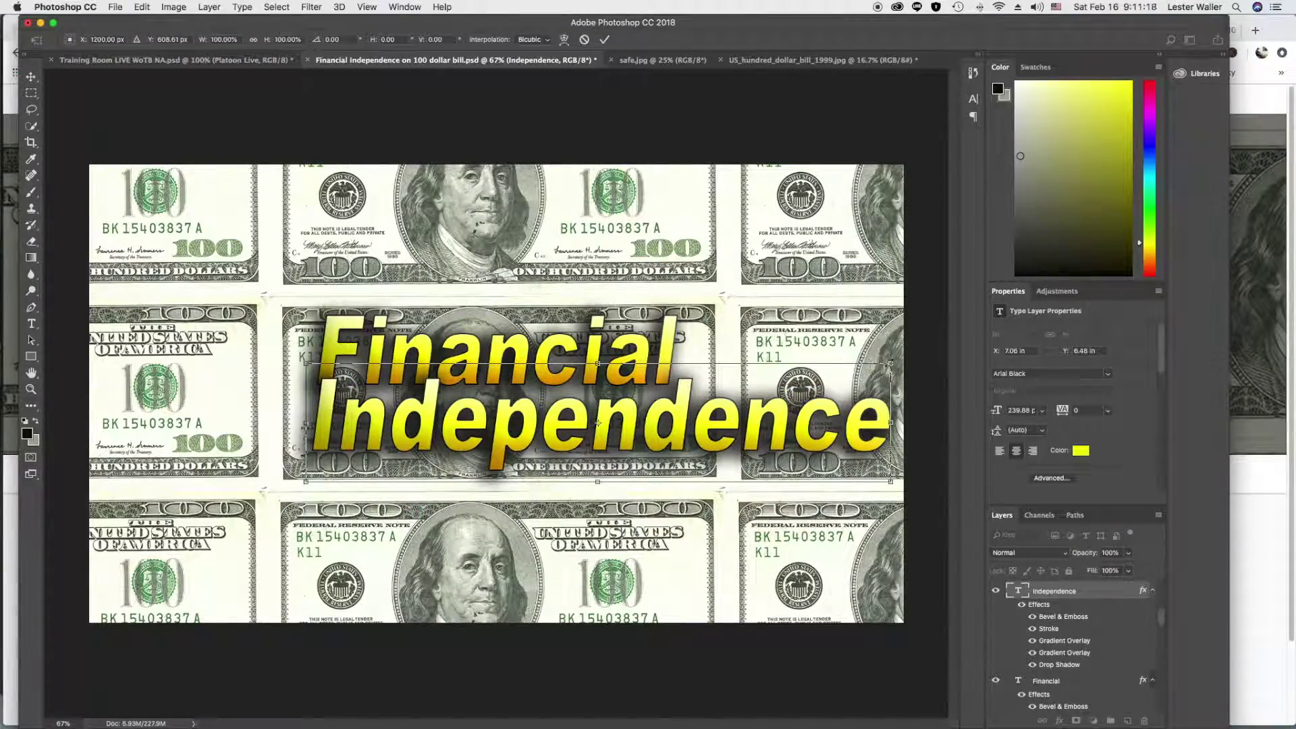
drag(890, 365, 669, 409)
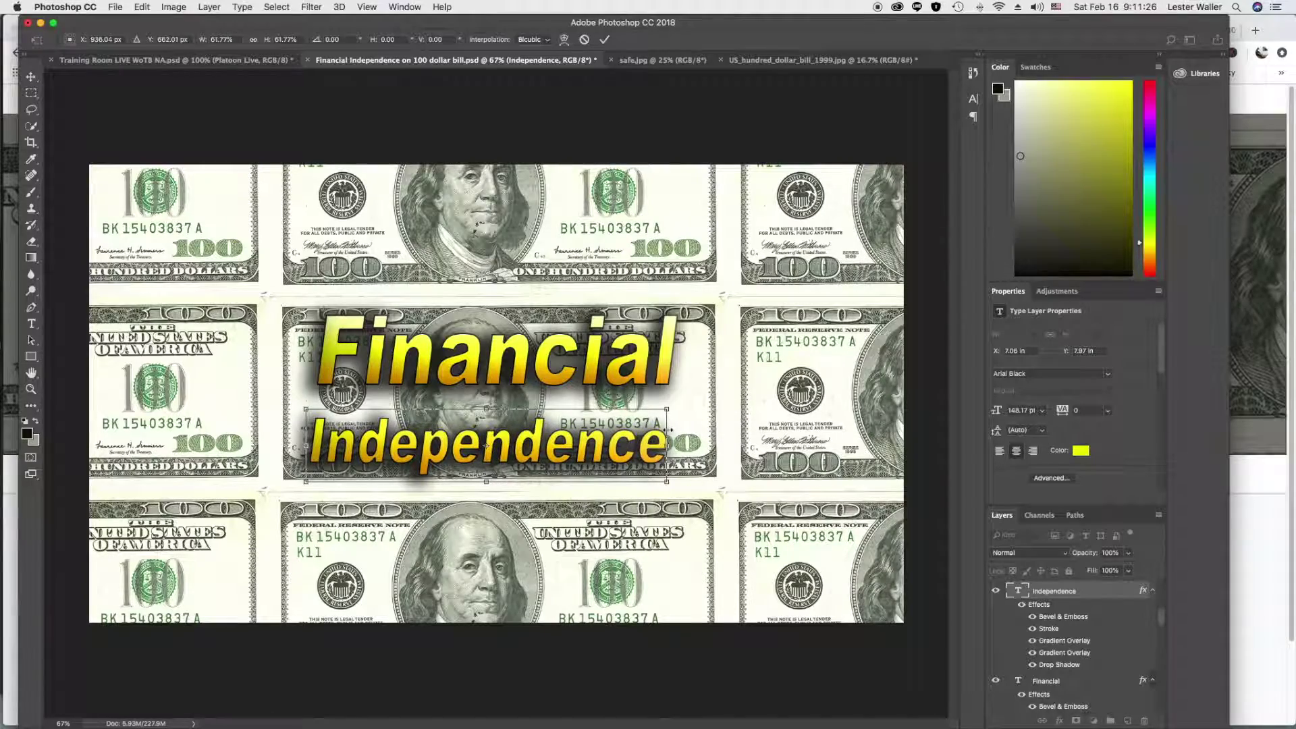
key(Return)
drag(521, 445, 531, 442)
Save a JPEG copy of the banner with '-Twitter' appended to the file name
click(114, 7)
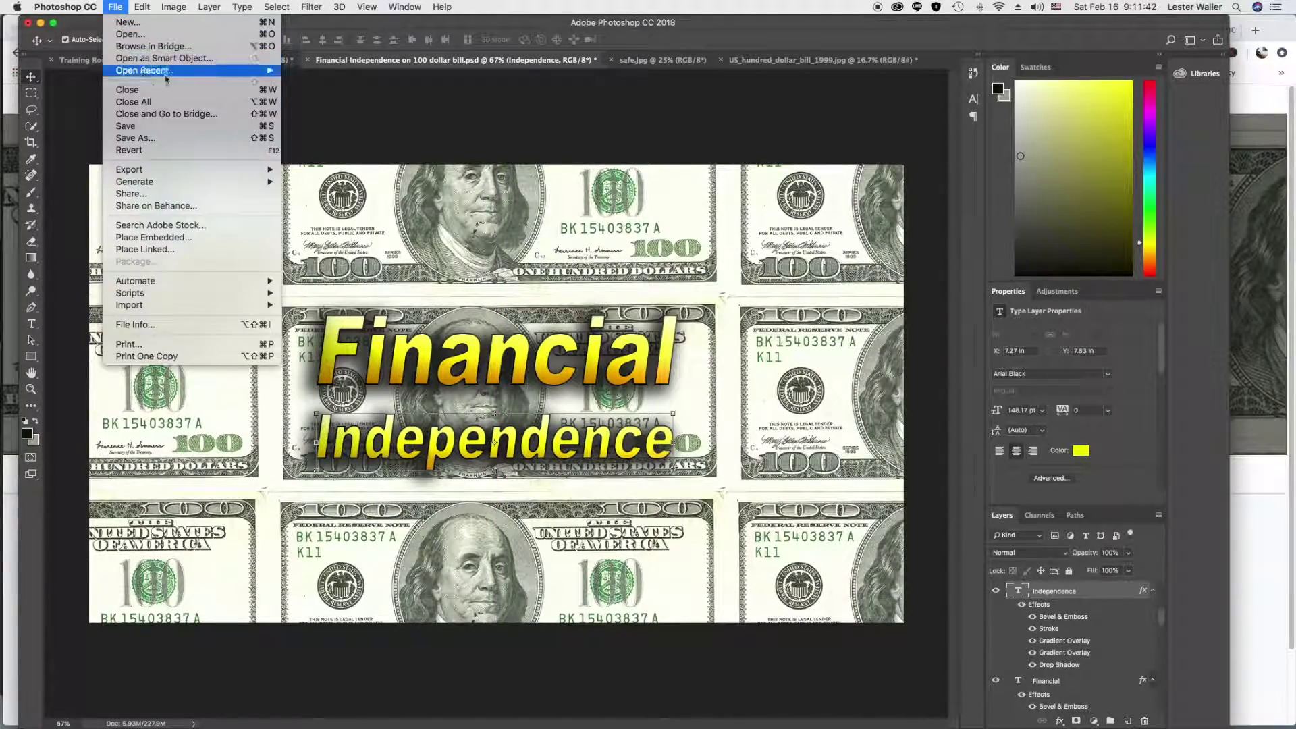
click(167, 140)
click(672, 467)
click(675, 547)
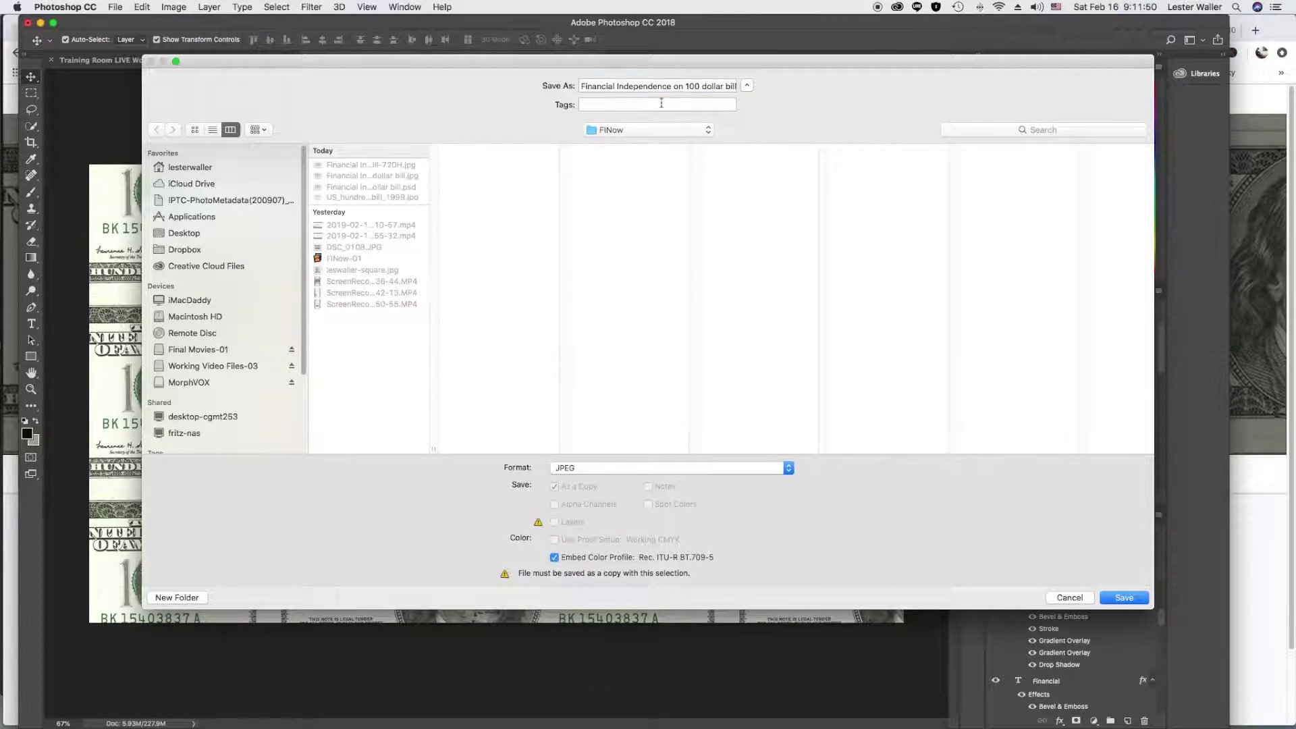
click(731, 86)
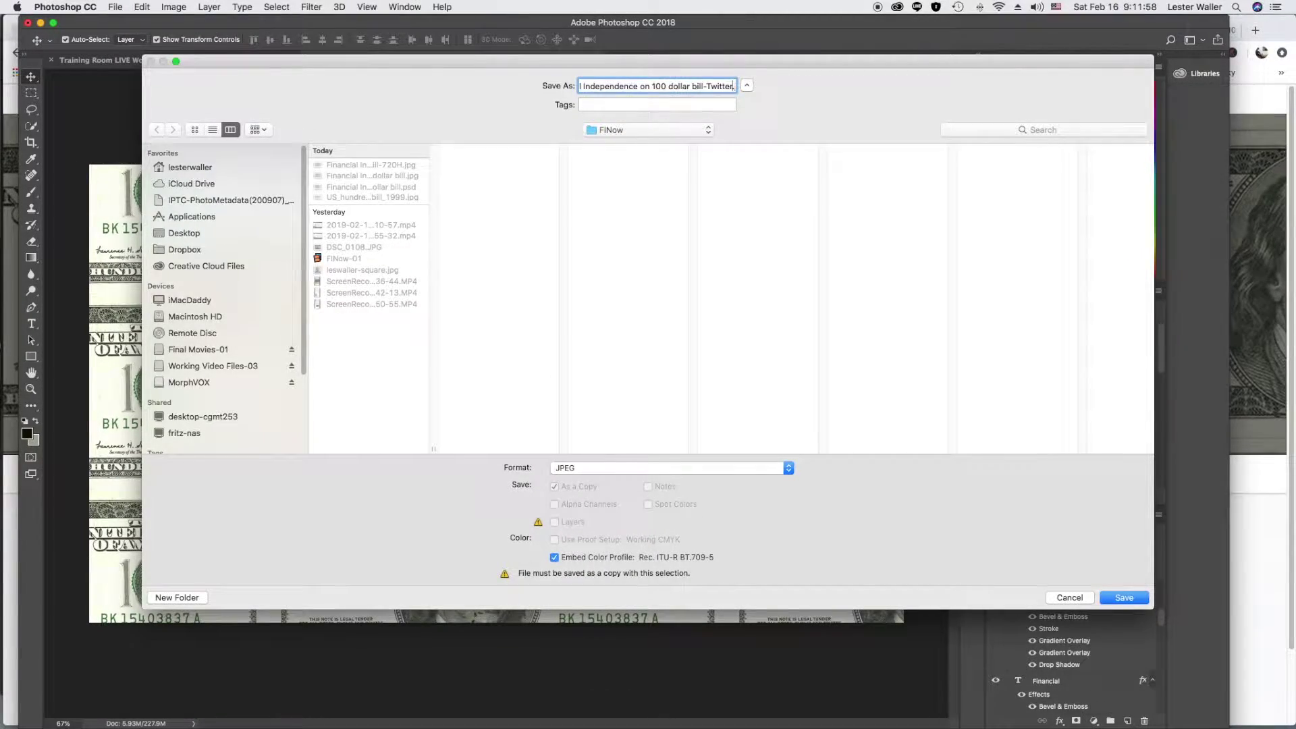
key(Return)
key(Return)
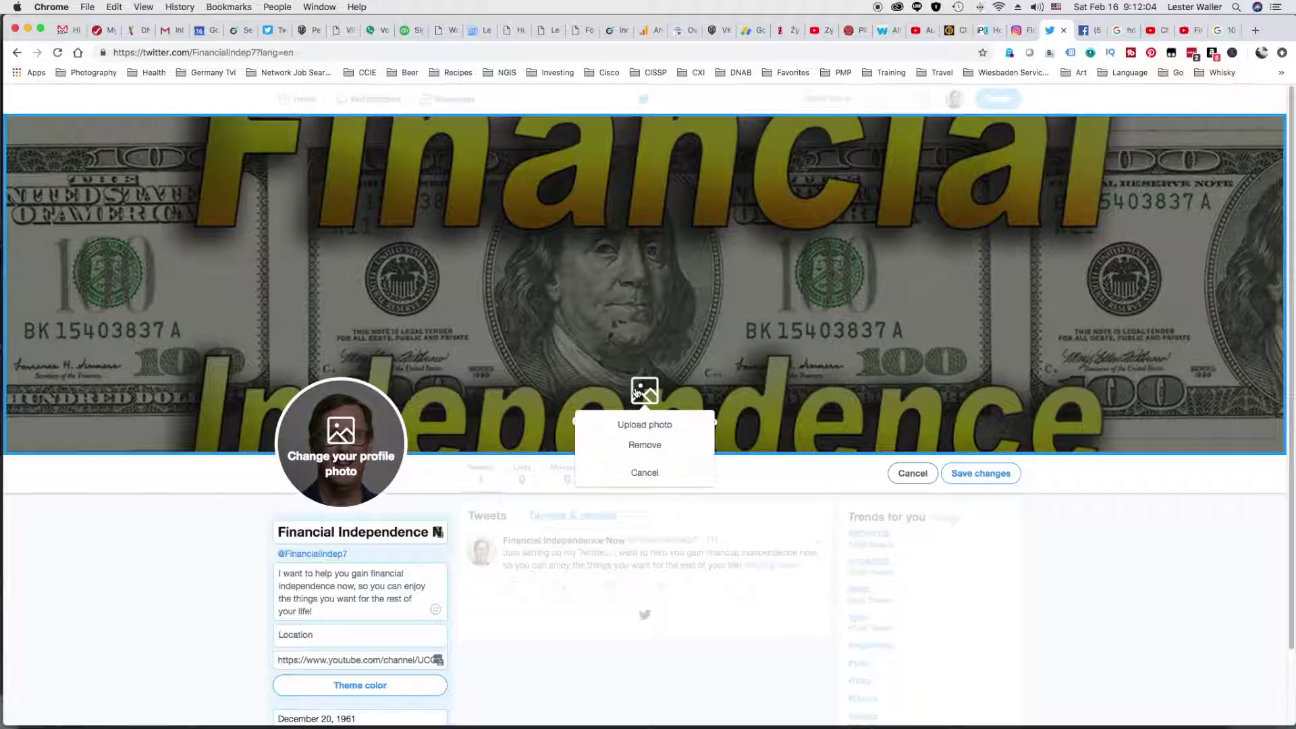
Upload the -Twitter banner JPEG as the header, apply its placement, and save the profile
click(645, 424)
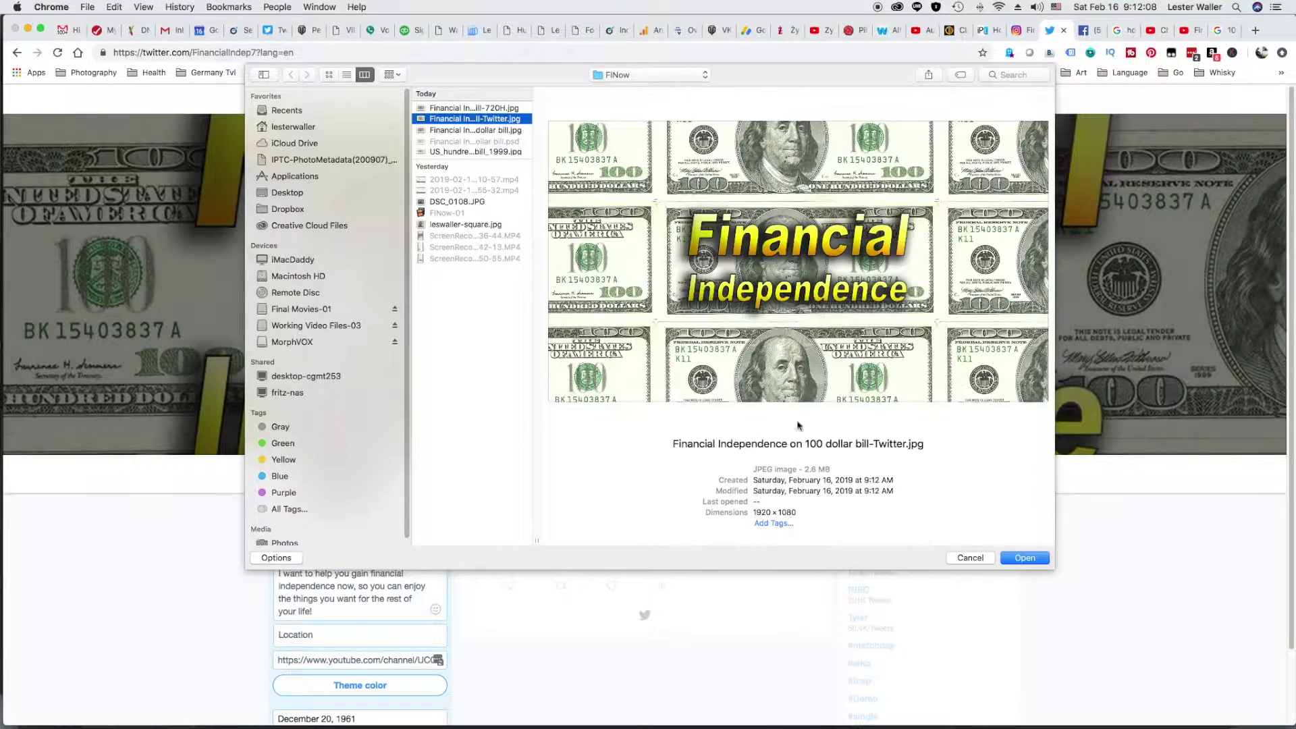
click(1019, 555)
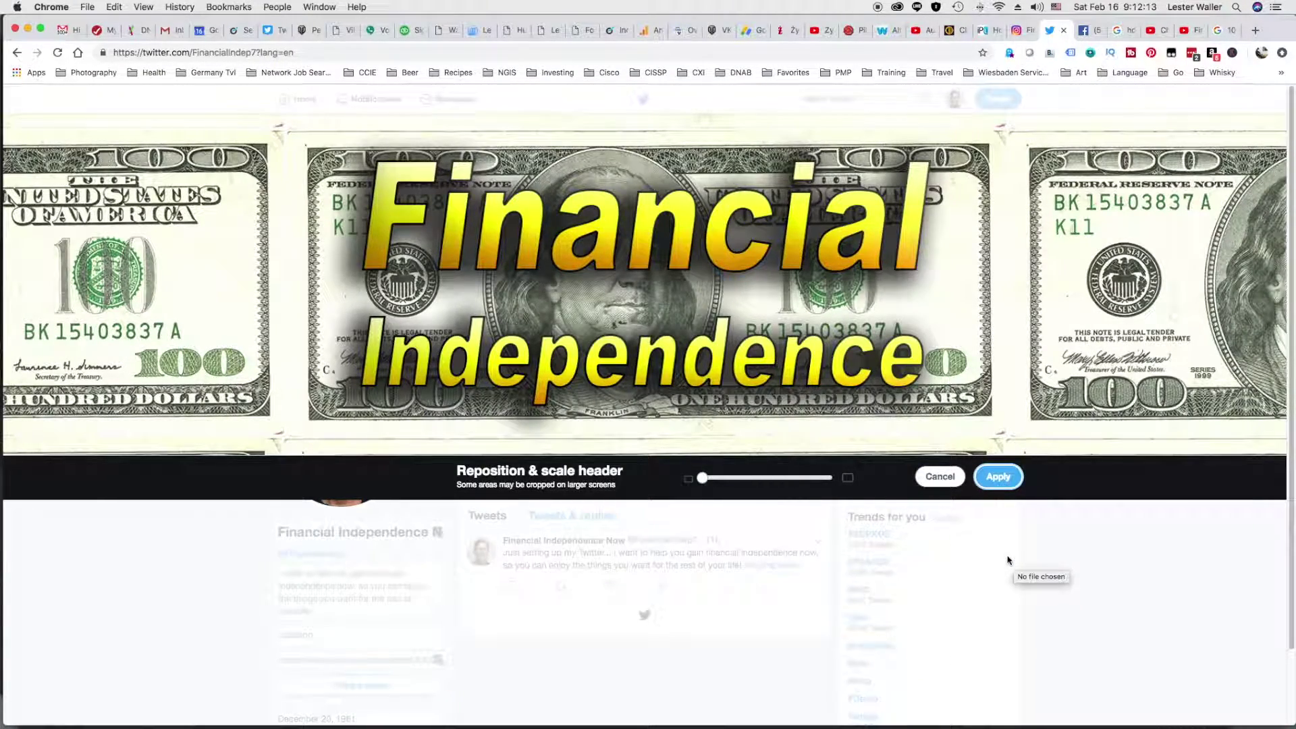
click(996, 477)
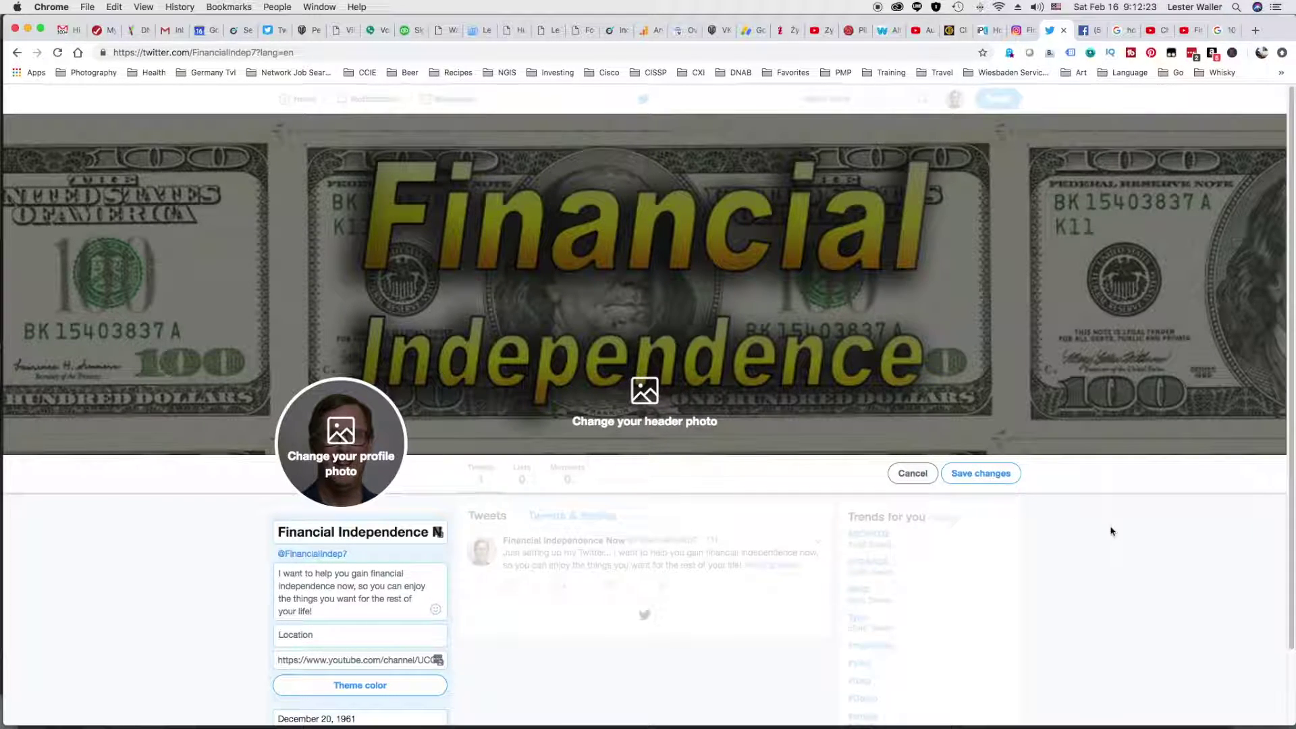
scroll(1114, 540, down, 2)
scroll(1114, 542, up, 2)
click(991, 471)
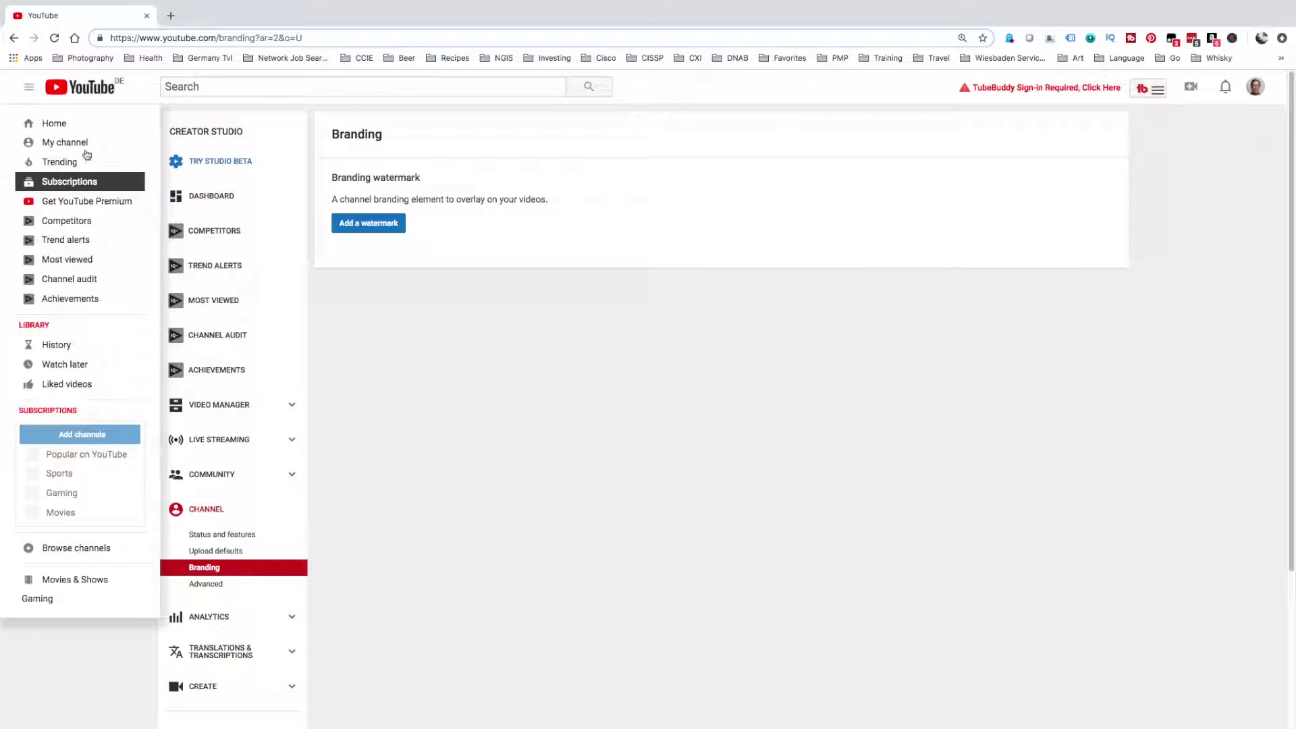
Go to the Financial Independence channel page and open Add channel art
click(106, 143)
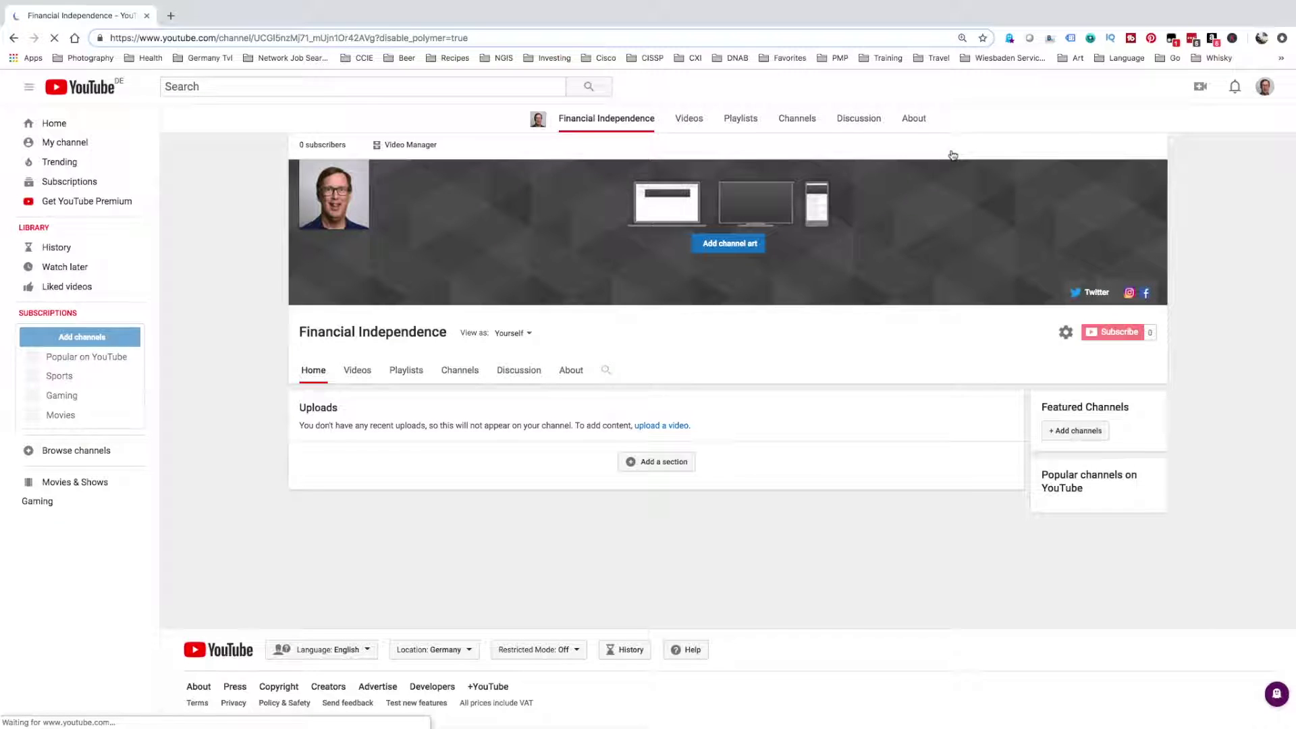
click(737, 245)
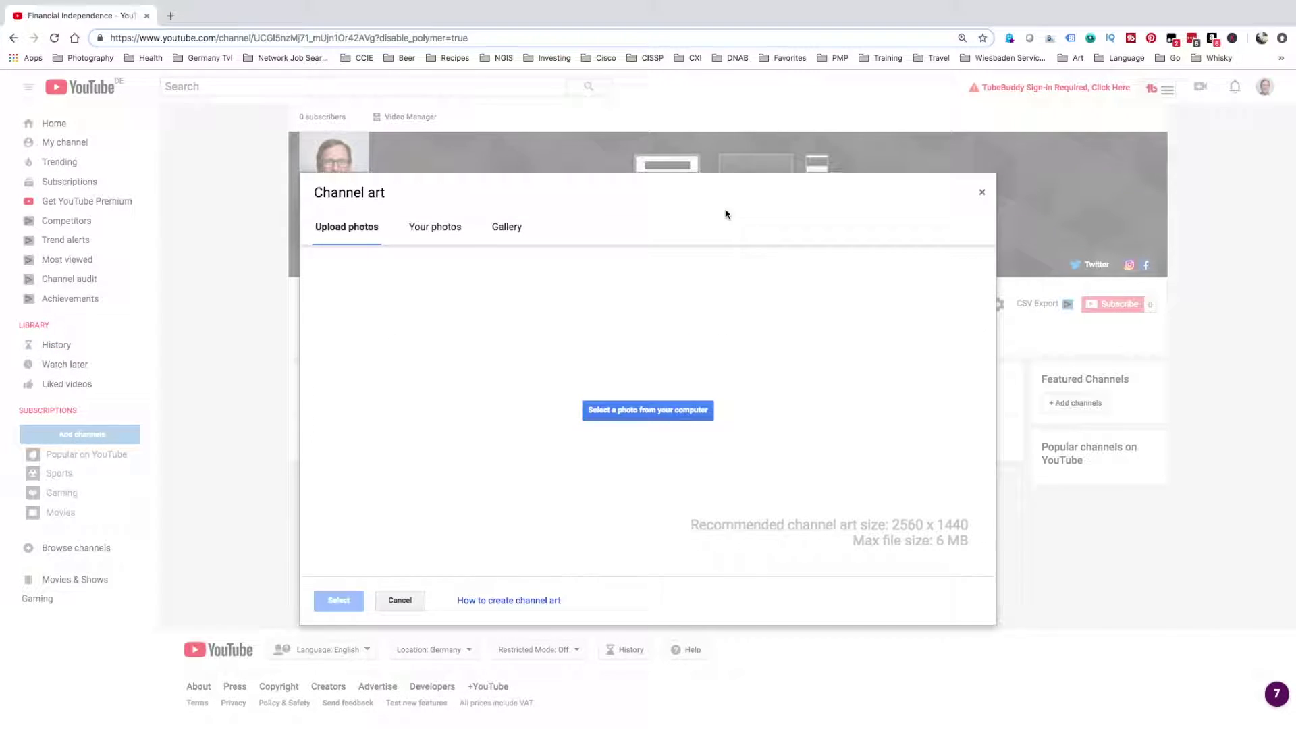
Choose the dollar-bill banner JPG from the computer and upload it as channel art
click(648, 435)
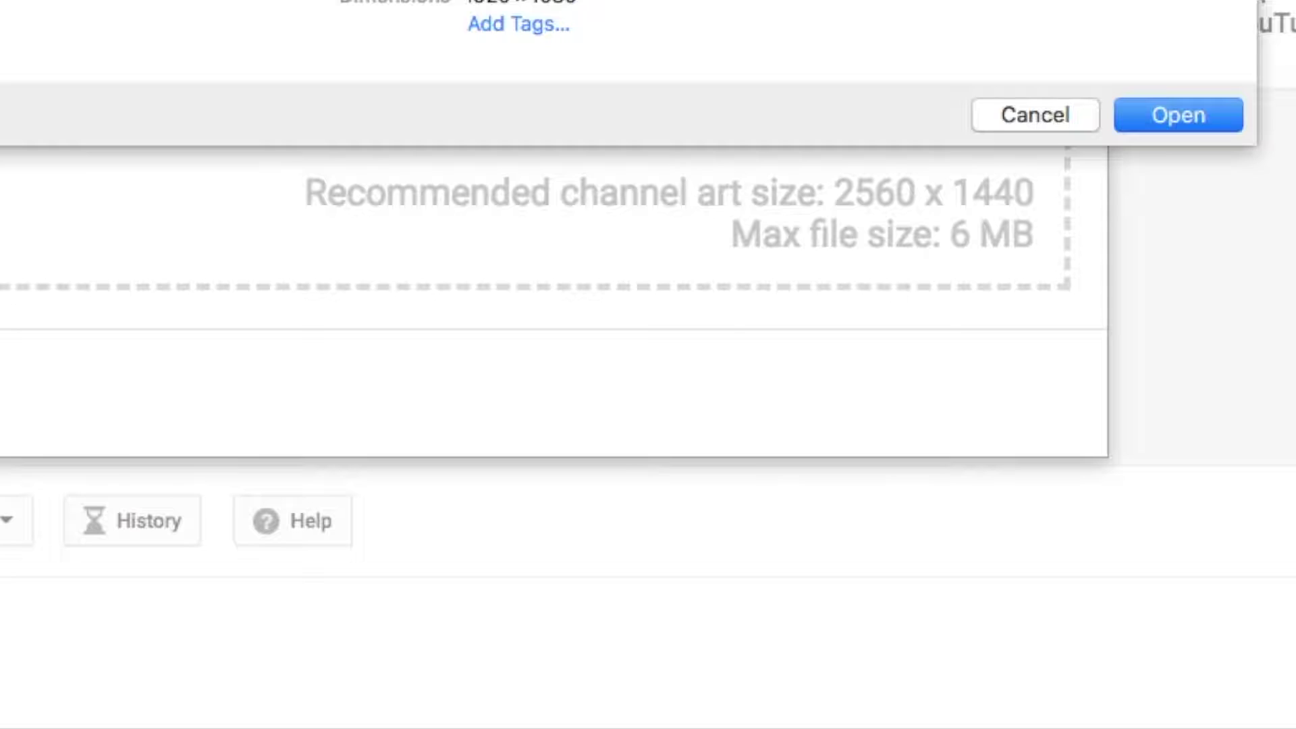
click(1175, 115)
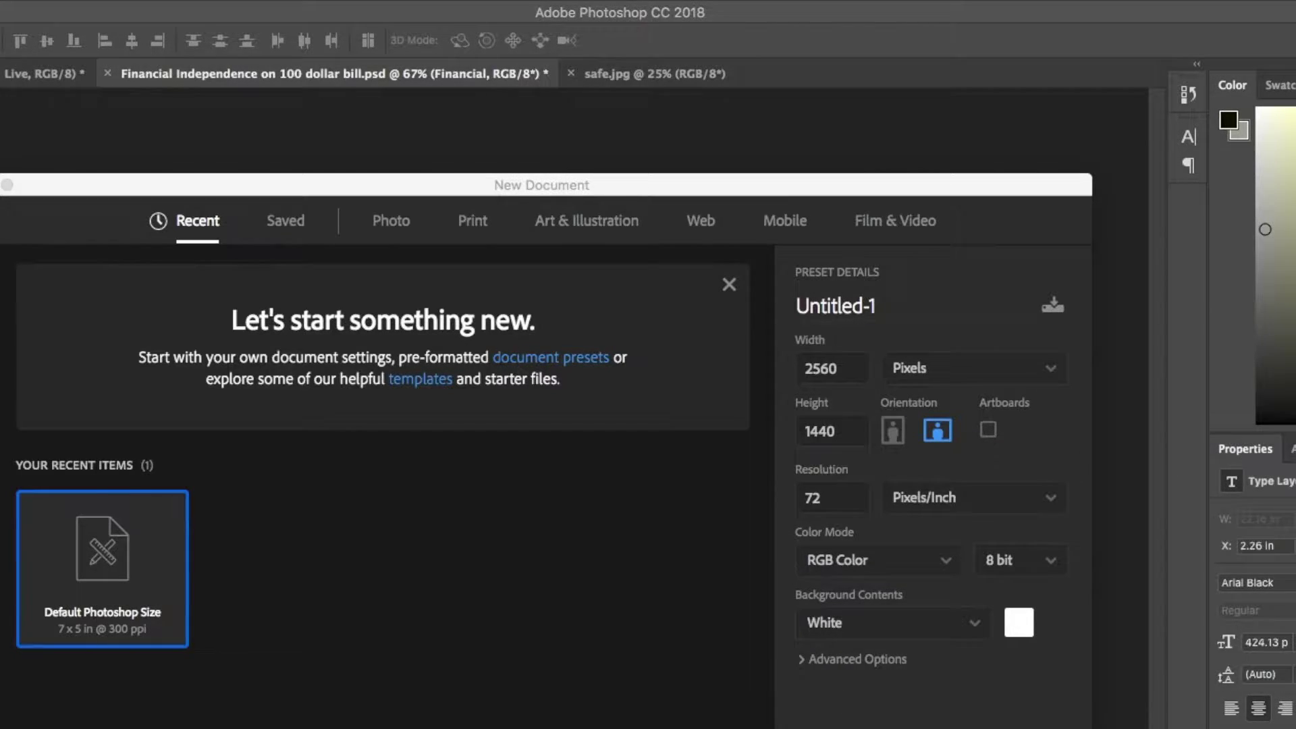
Create a 2560x1440 document and align the hundred-dollar bills into a 3x3 grid
click(890, 506)
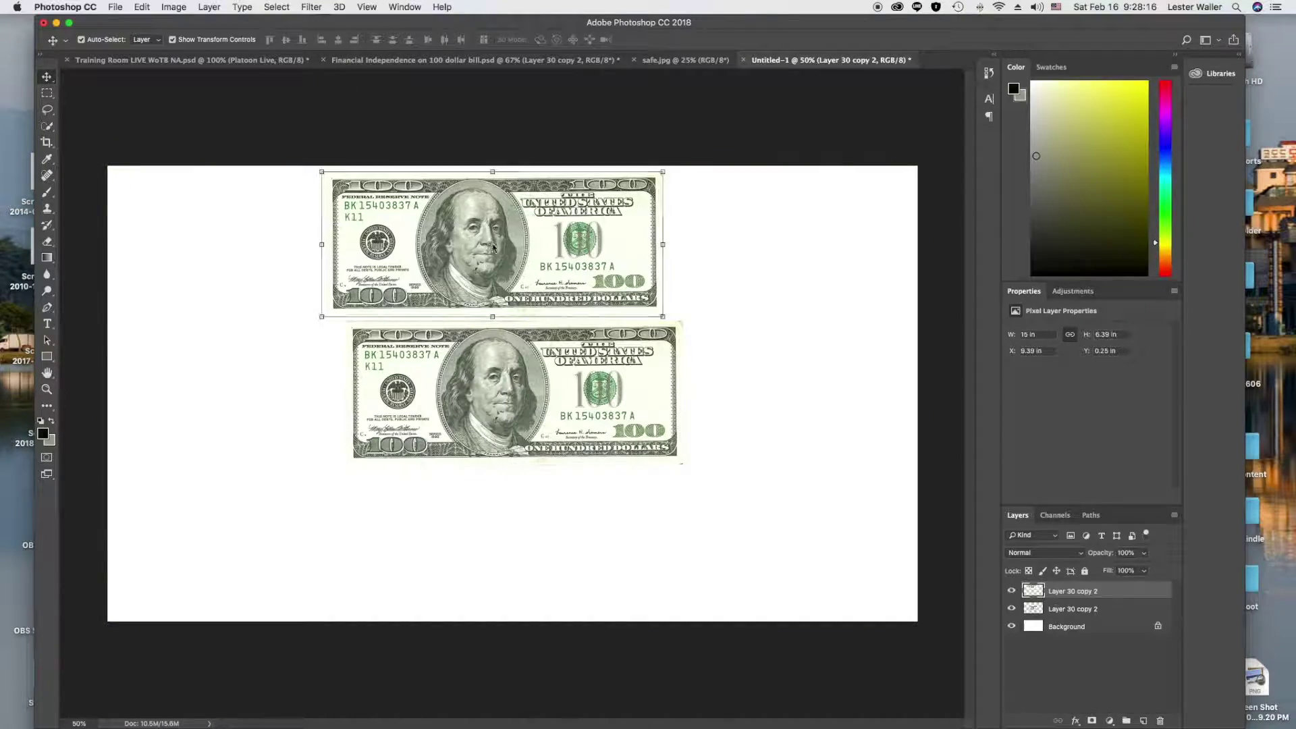
drag(482, 224, 506, 228)
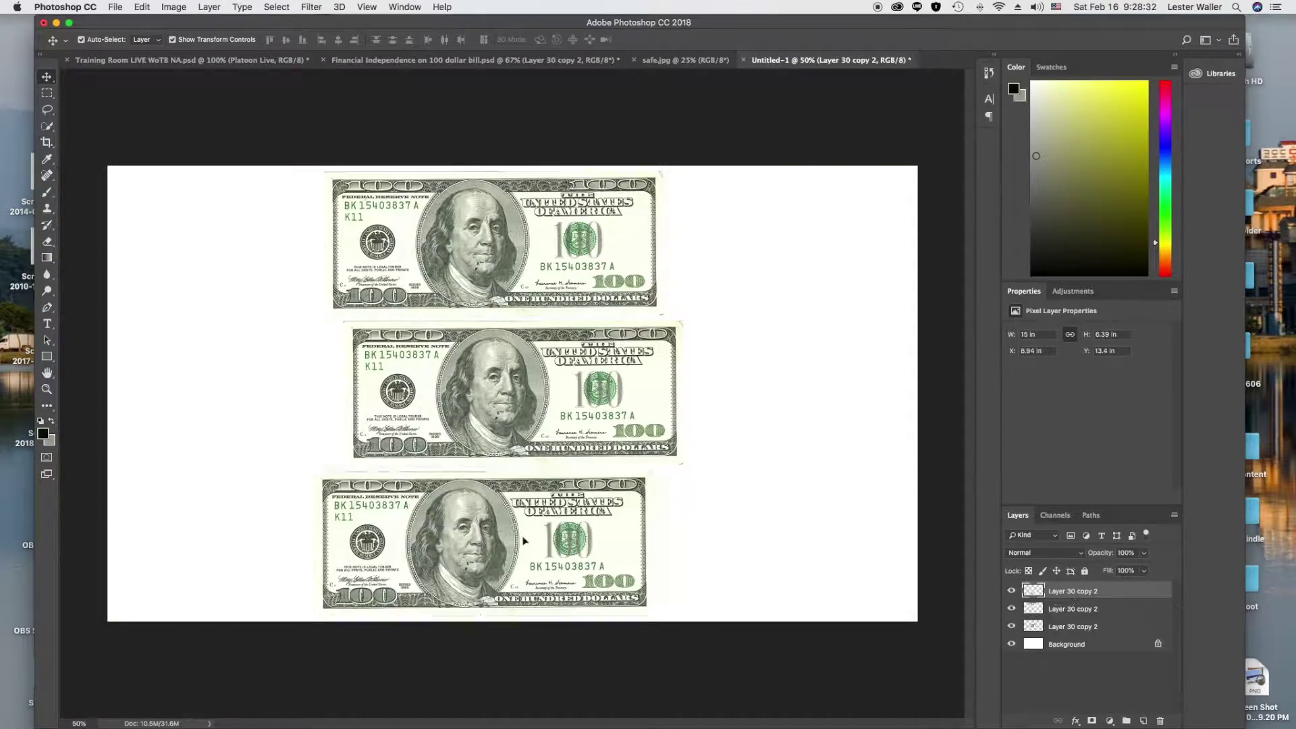
drag(483, 541, 512, 544)
drag(492, 237, 515, 243)
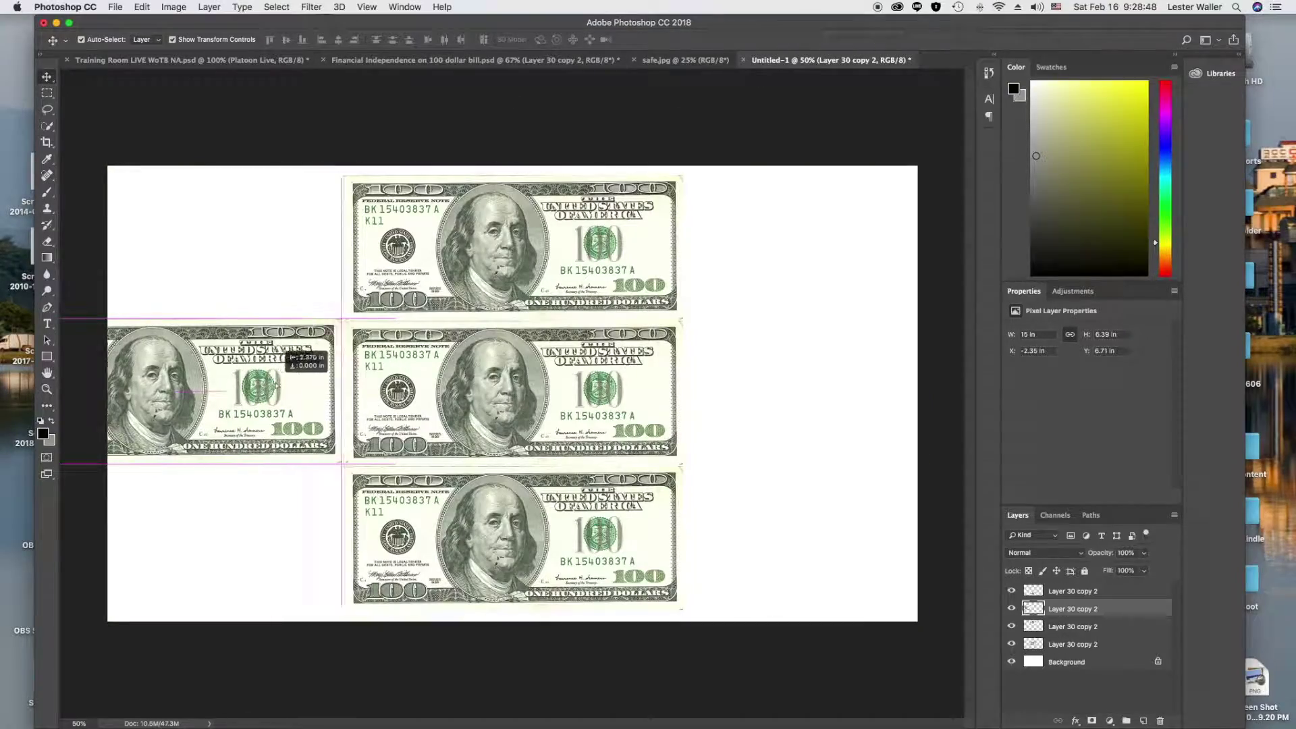
drag(223, 392, 228, 394)
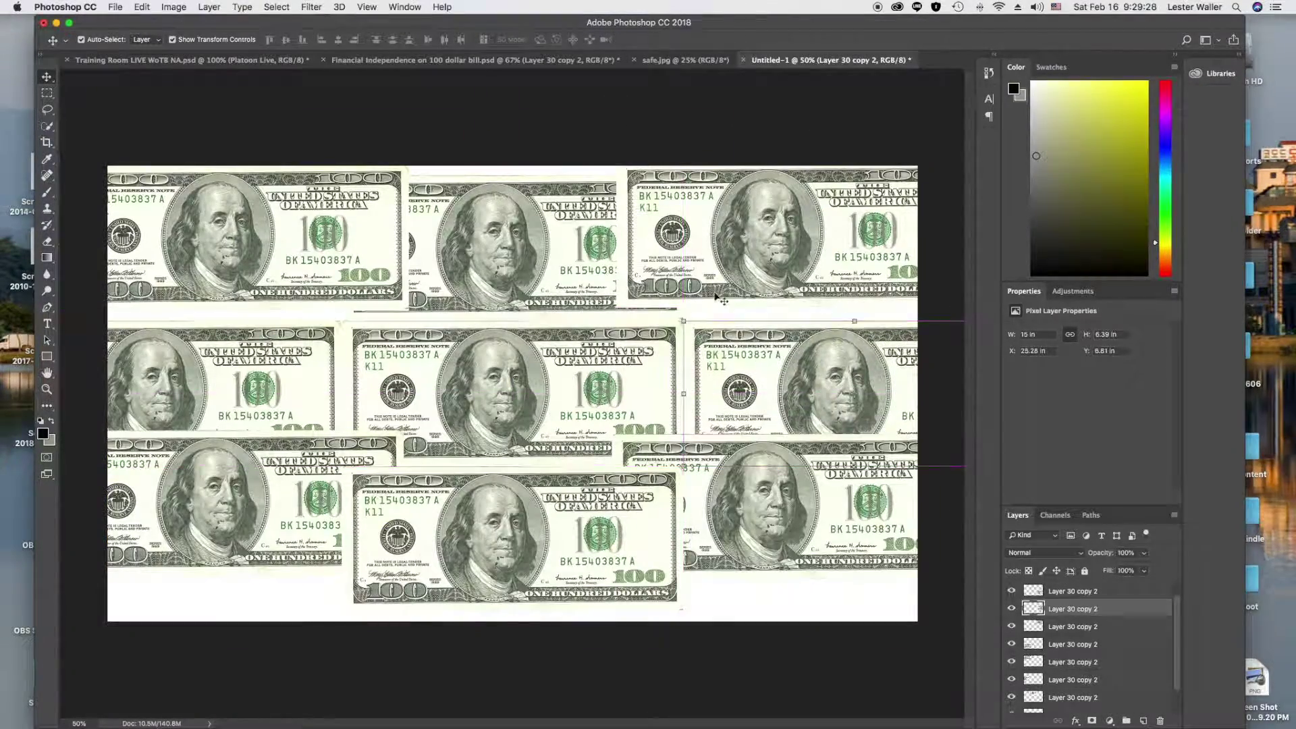
drag(754, 496, 754, 523)
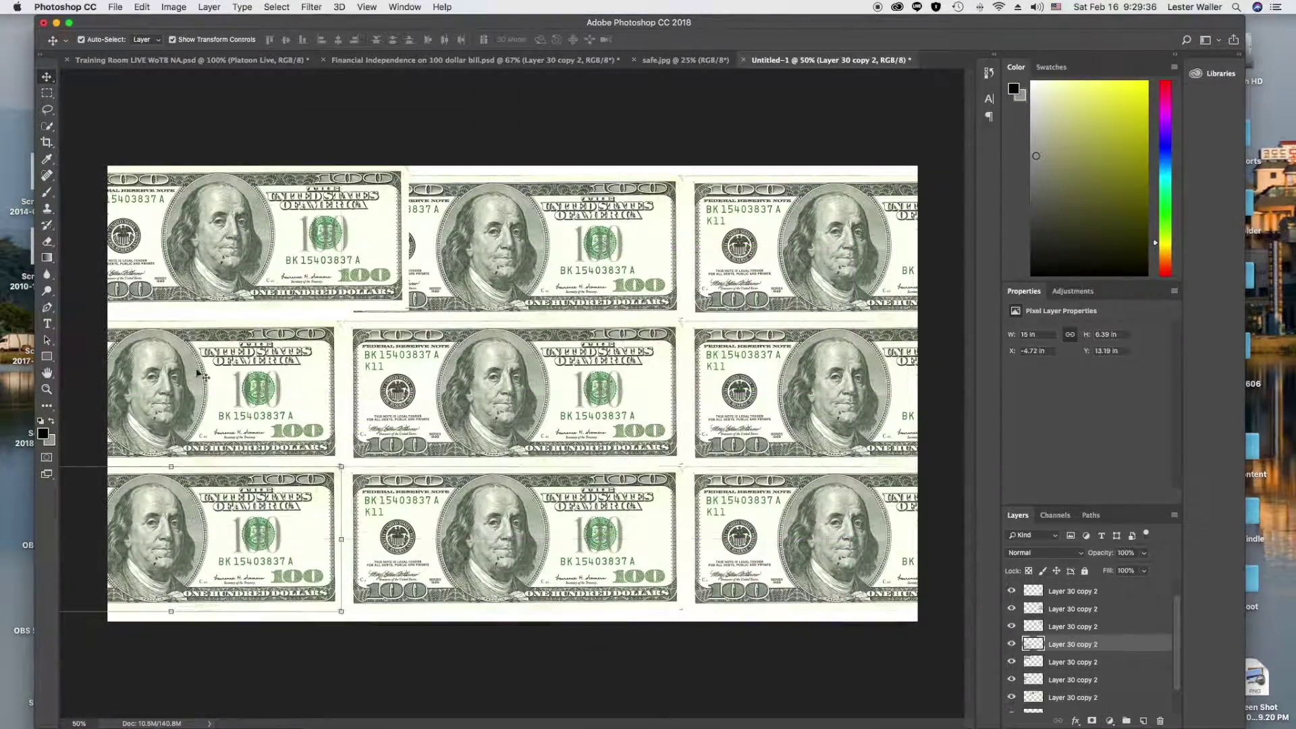
click(247, 390)
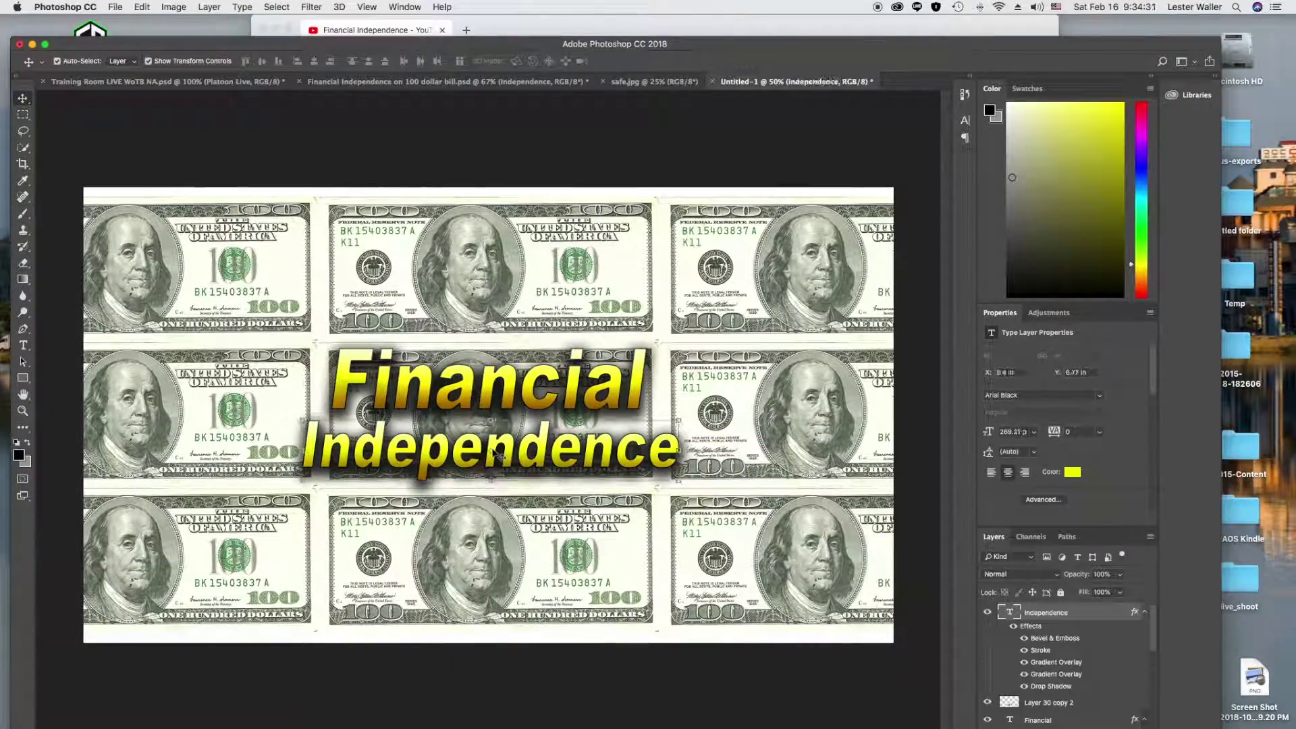
Save the banner as a JPEG, replacing the existing file
click(115, 7)
click(138, 149)
click(675, 458)
click(675, 530)
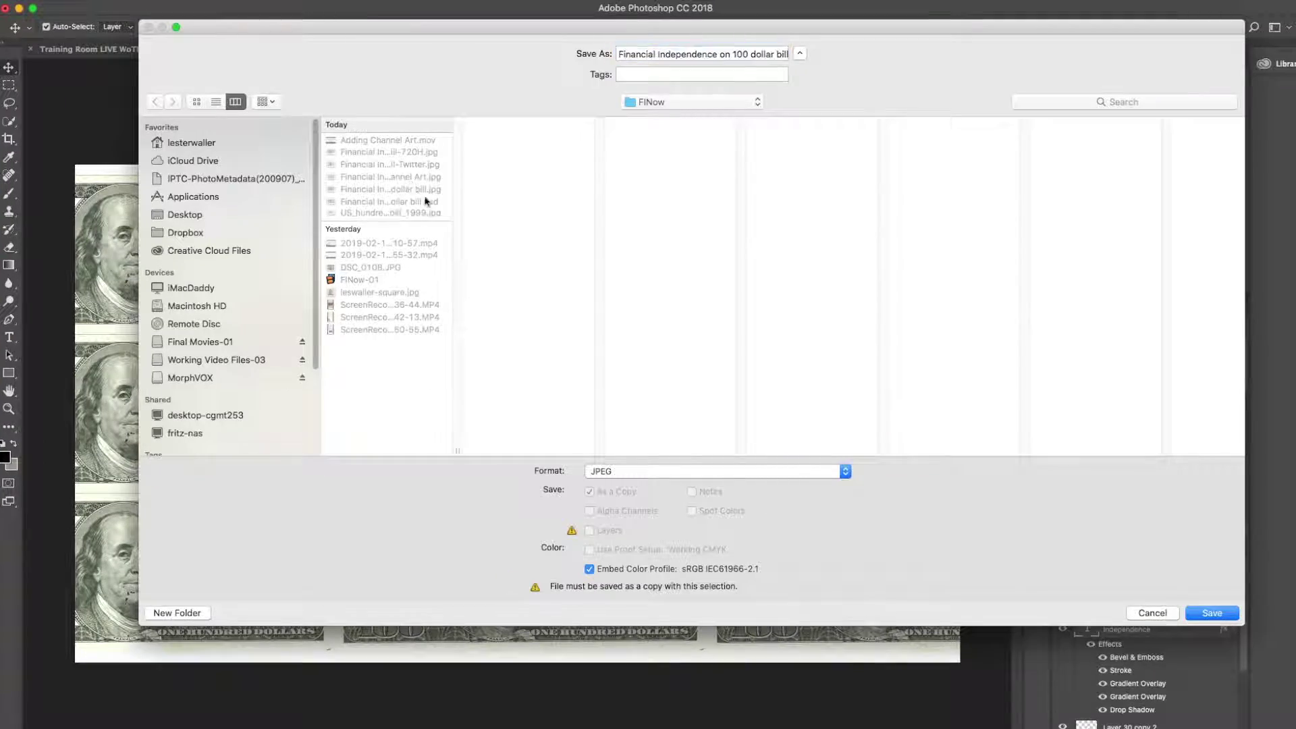
click(1212, 612)
click(790, 122)
Save the banner JPEG and upload it as the 2560x1440 nine-bill YouTube channel art
key(Return)
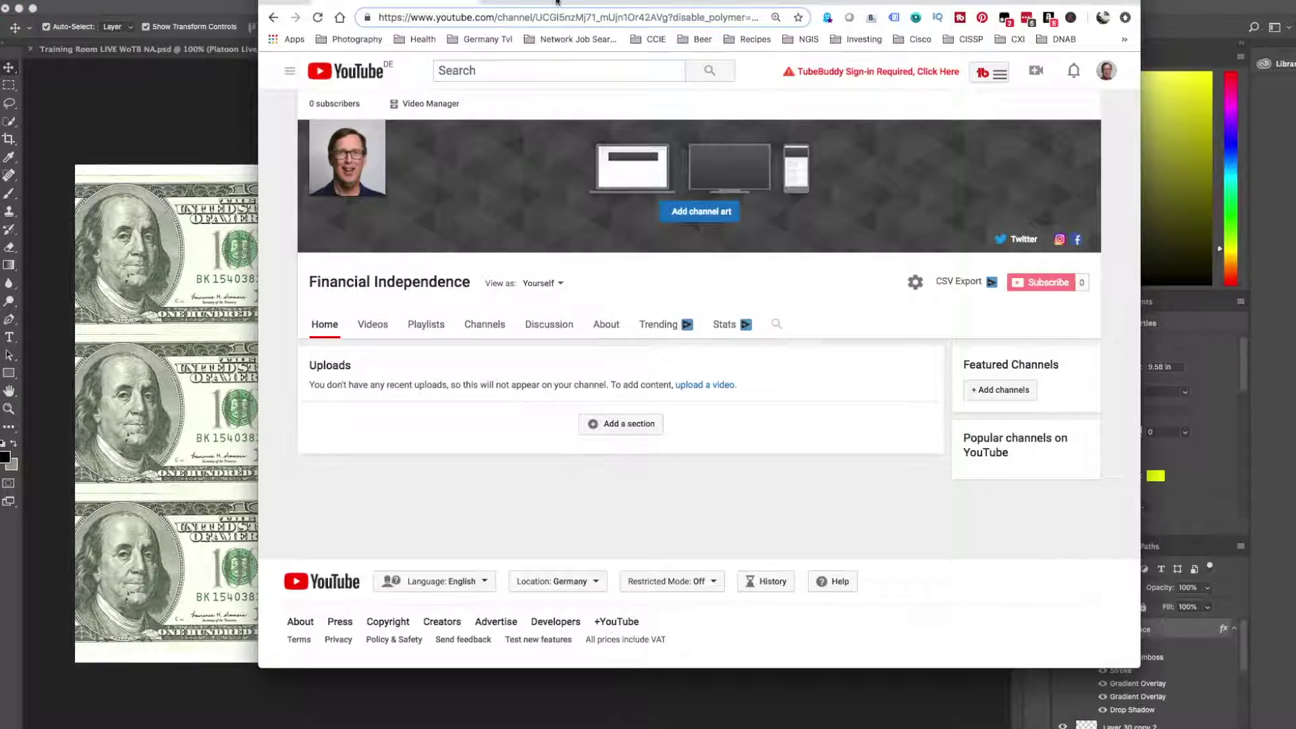
click(702, 211)
click(699, 397)
click(1106, 574)
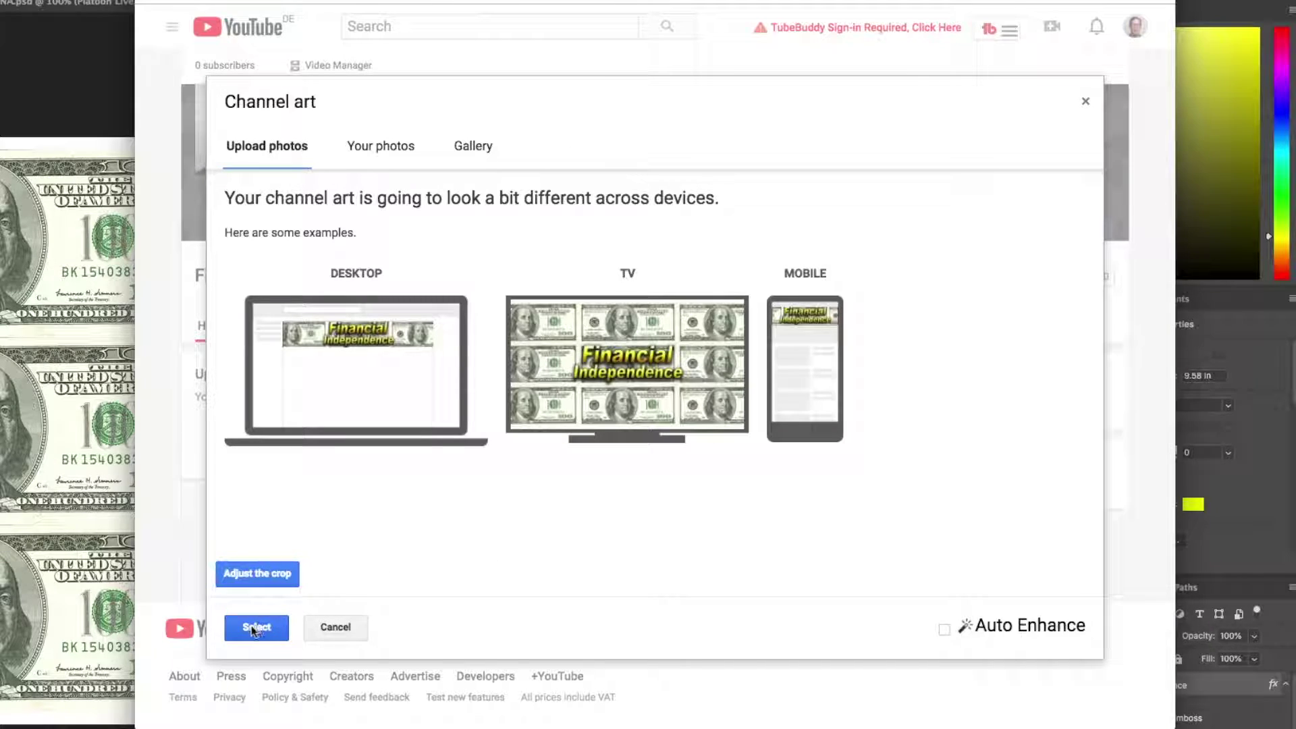
click(255, 627)
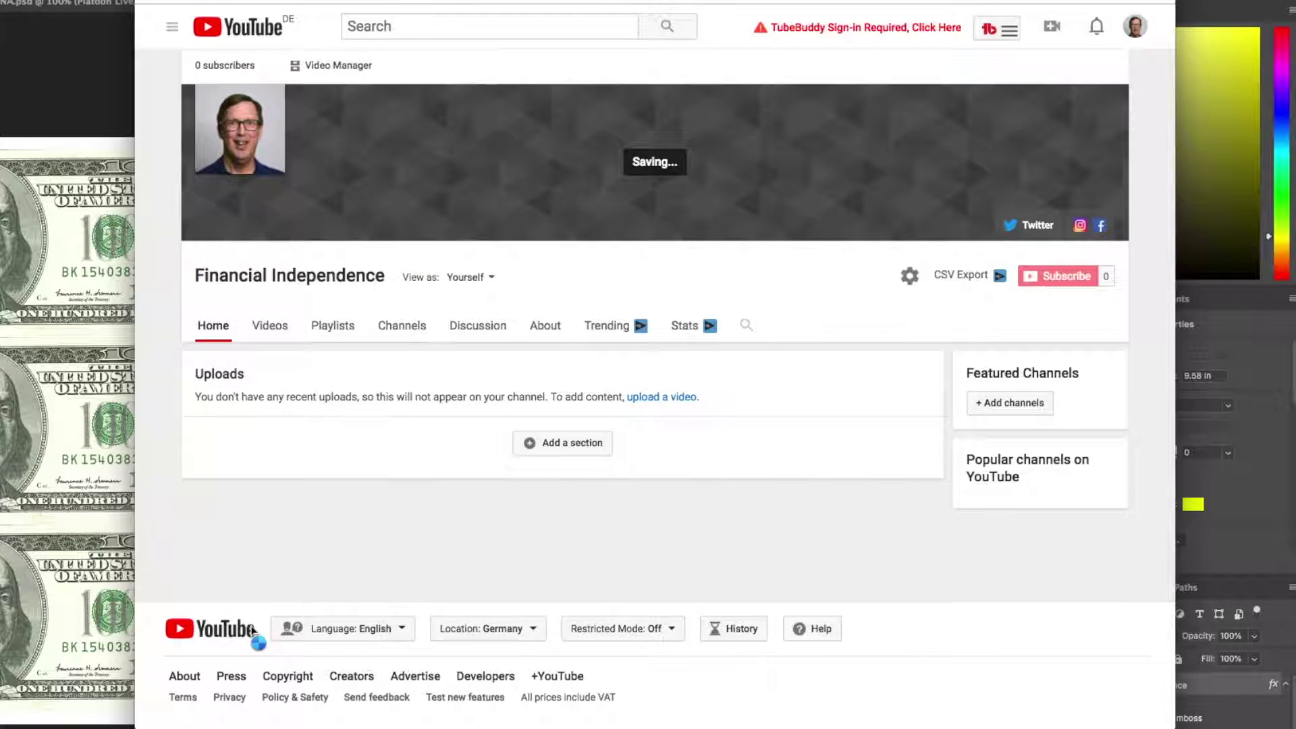